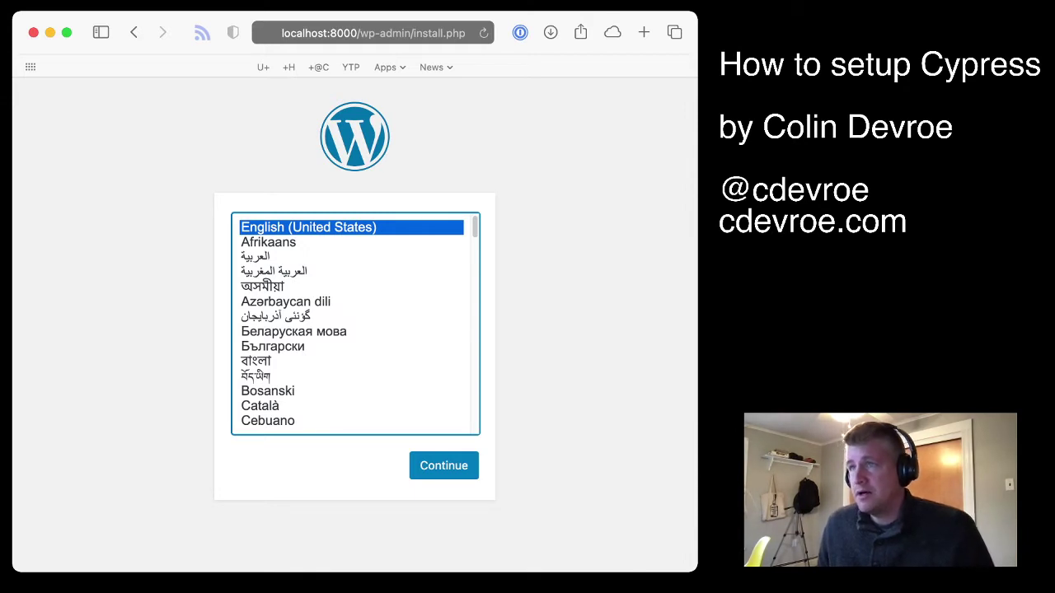
# Keep English (United States) selected on the installer's language step
pyautogui.press('super+Tab')
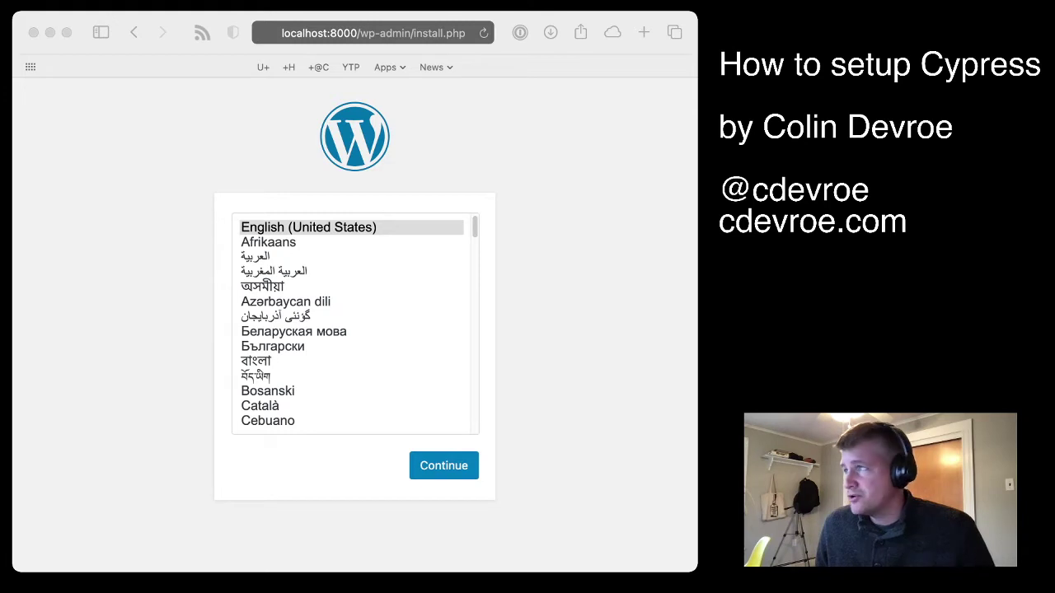
pyautogui.press('super+Tab')
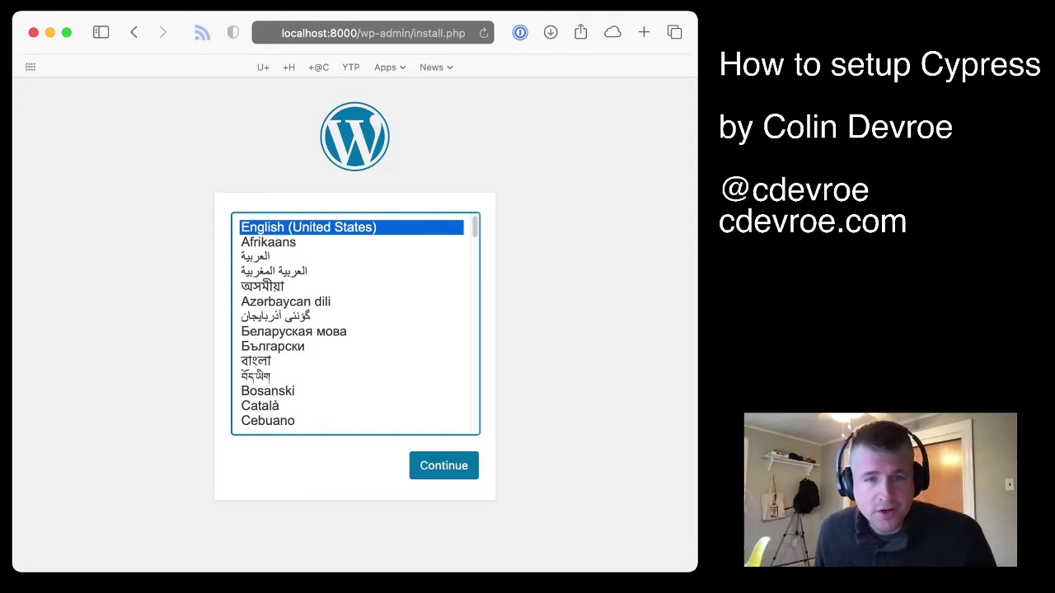
# Confirm English, then enter the site title, admin username and password
pyautogui.press('Return')
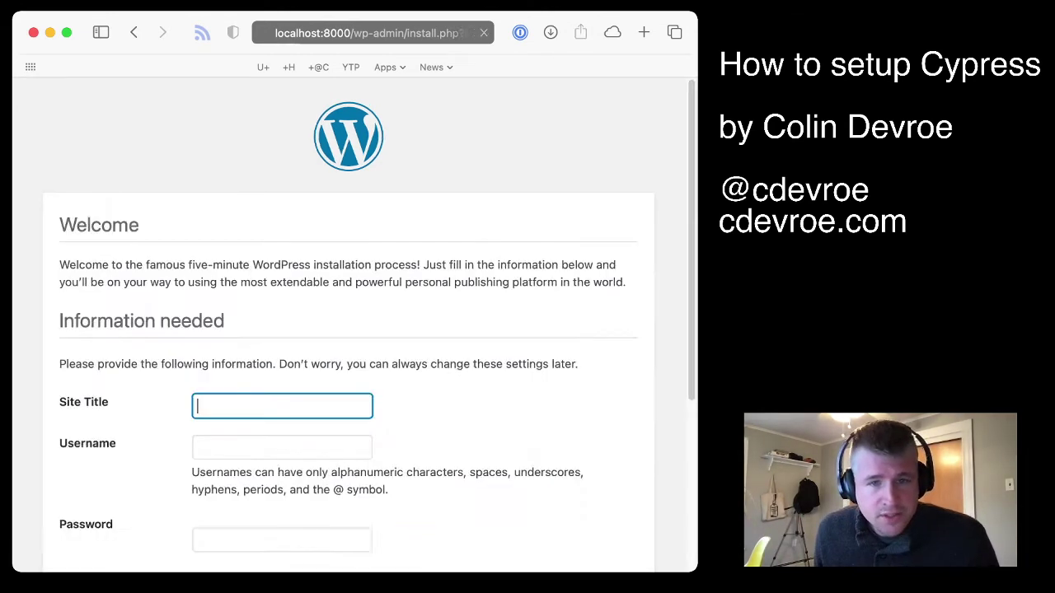
pyautogui.write('Colin Devroe')
pyautogui.press('Tab')
pyautogui.write('cdevroe')
pyautogui.press('Tab')
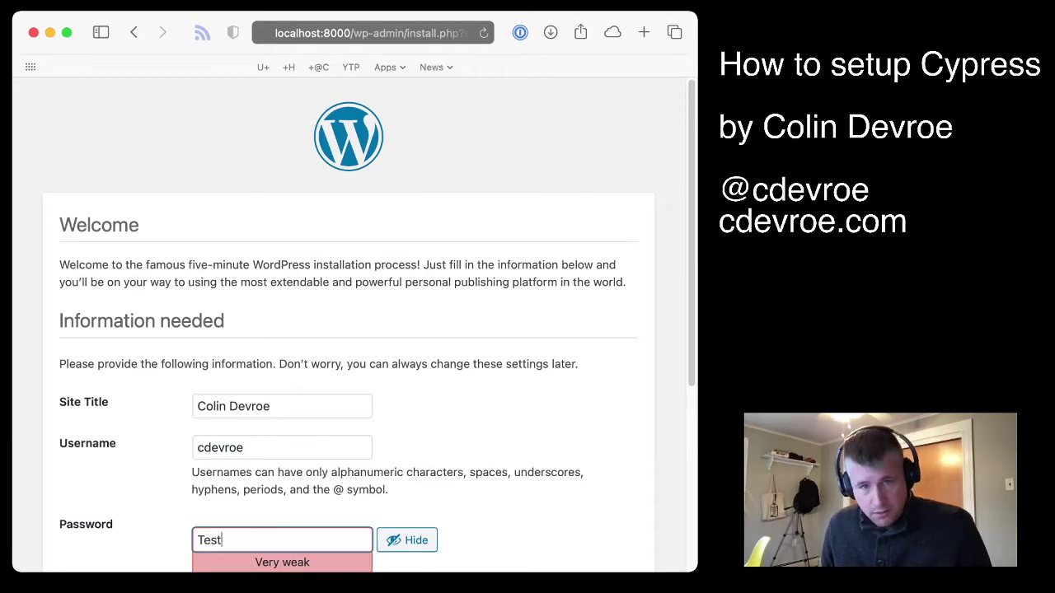
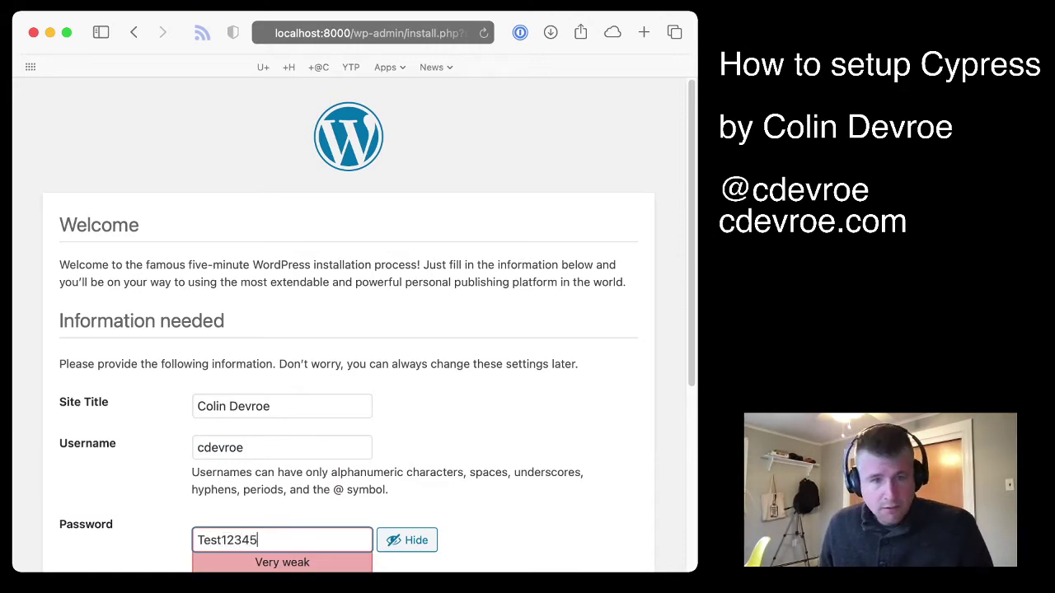
# Confirm the weak password, enter the admin e-mail, and discourage search engines
pyautogui.scroll(-5, 348, 326)
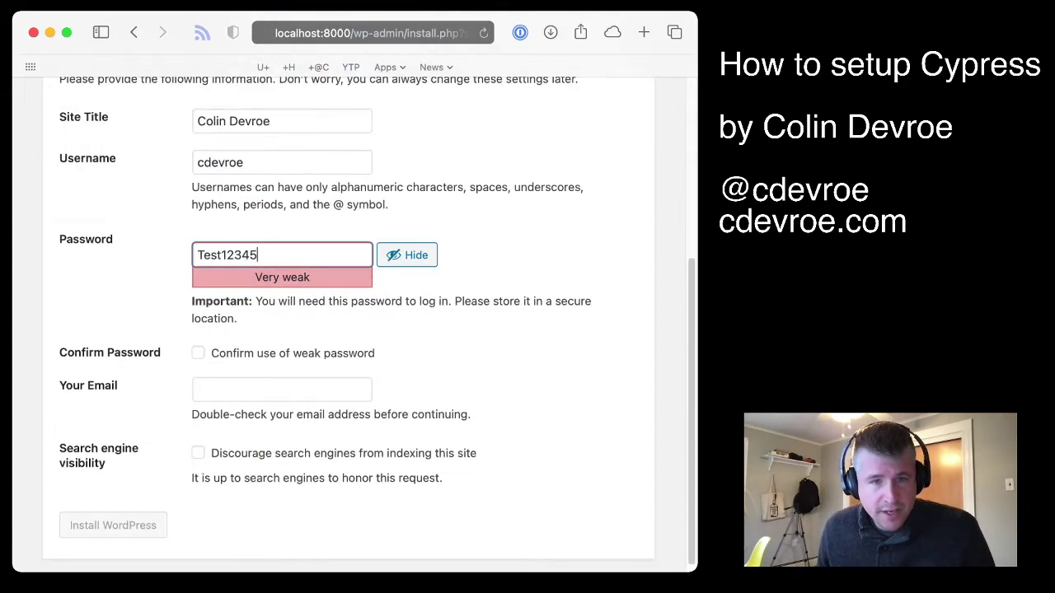
pyautogui.click(198, 352)
pyautogui.click(352, 389)
pyautogui.click(353, 389)
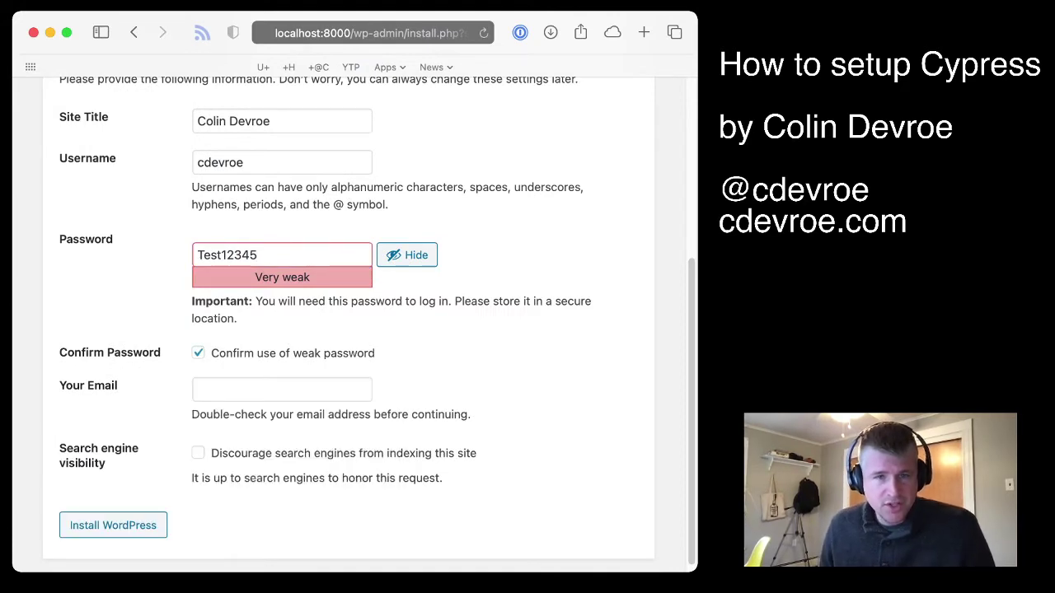
pyautogui.click(353, 389)
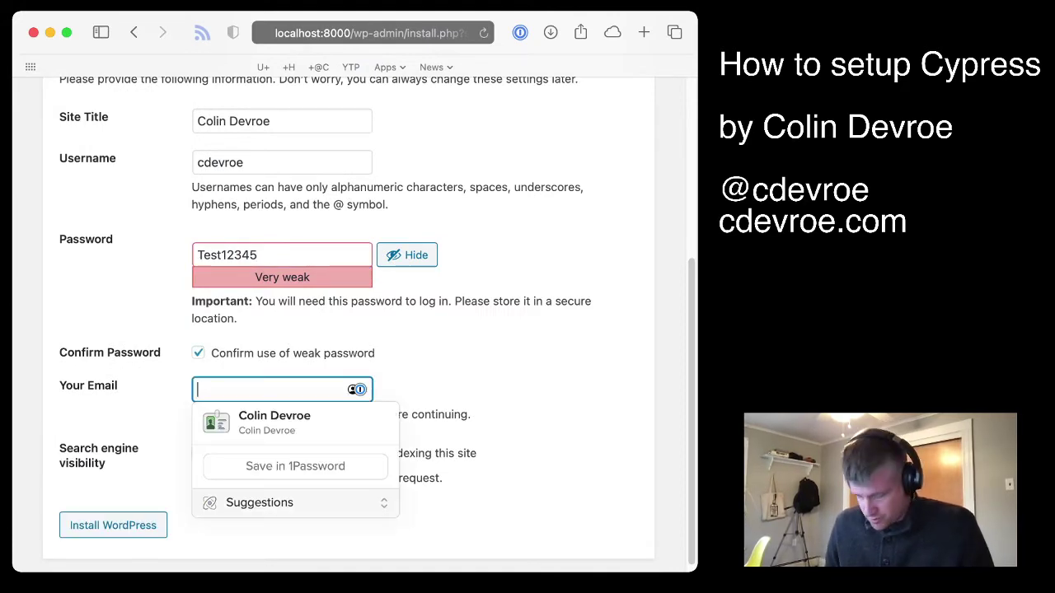
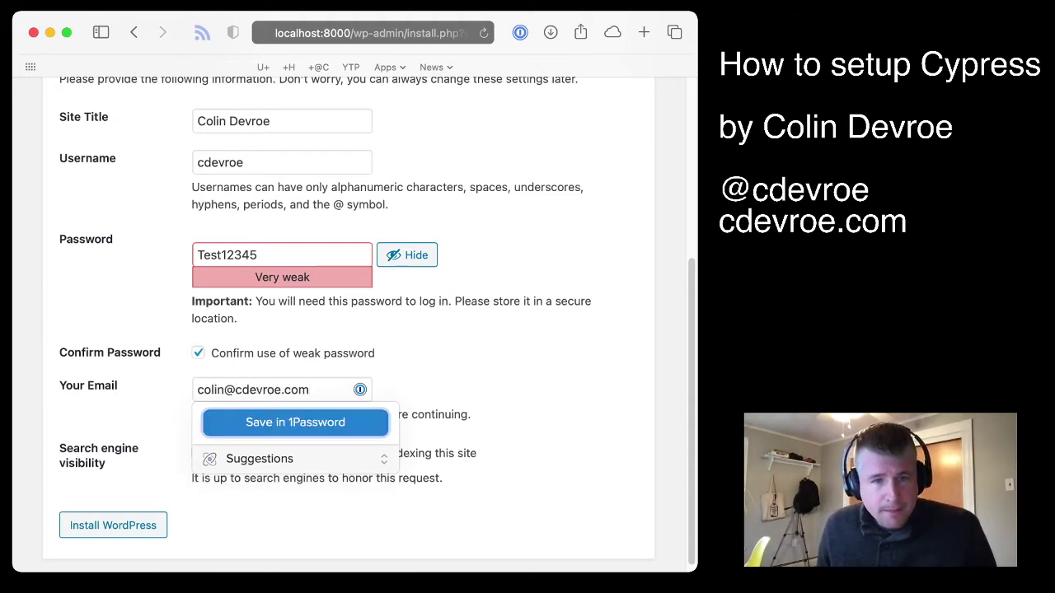
pyautogui.press('Escape')
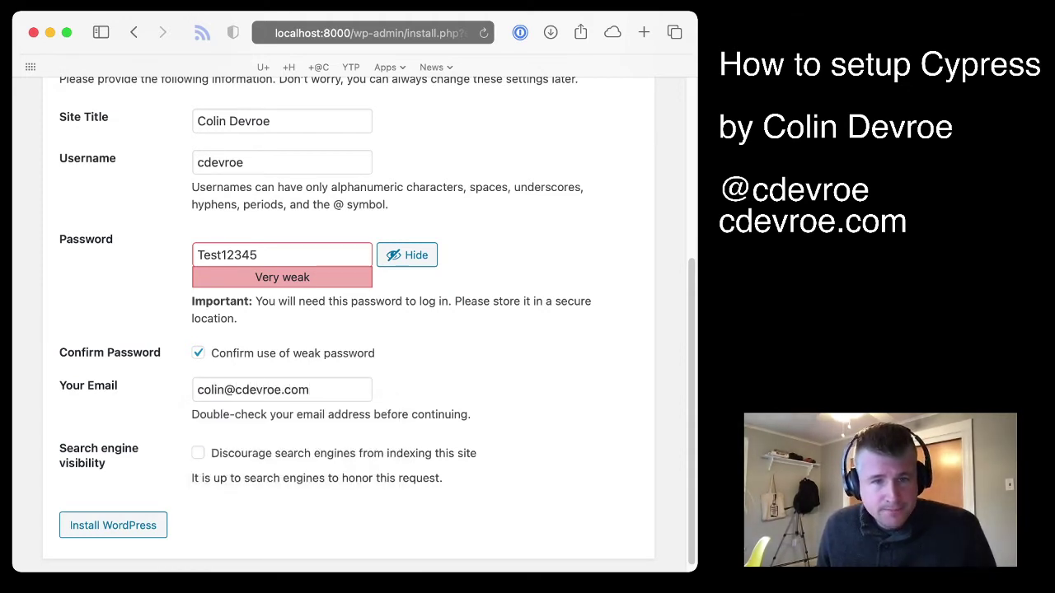
pyautogui.click(198, 452)
# Install WordPress, then log in with the admin username and password
pyautogui.click(112, 524)
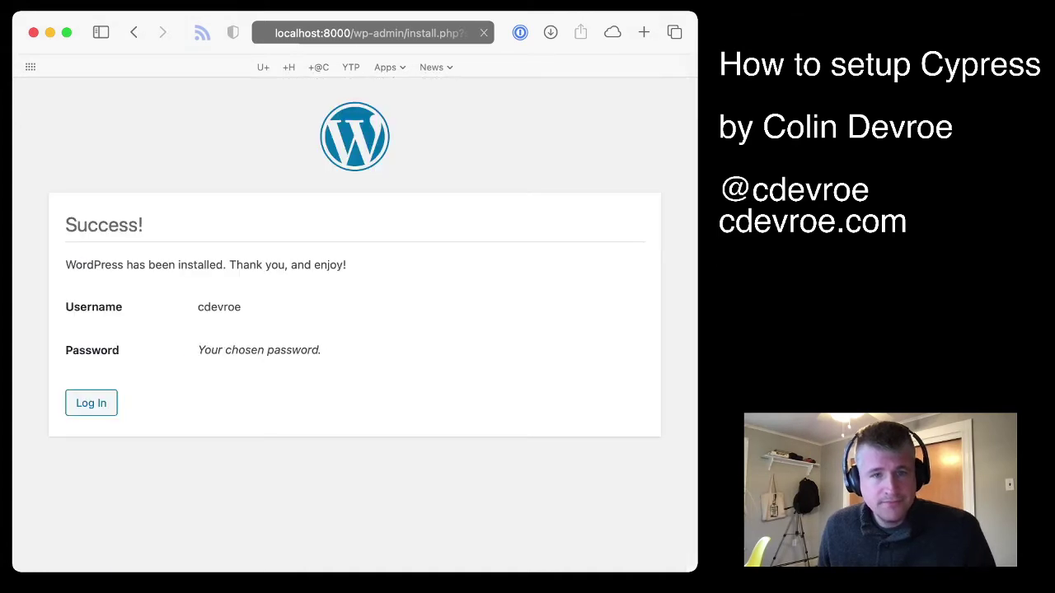
pyautogui.press('Return')
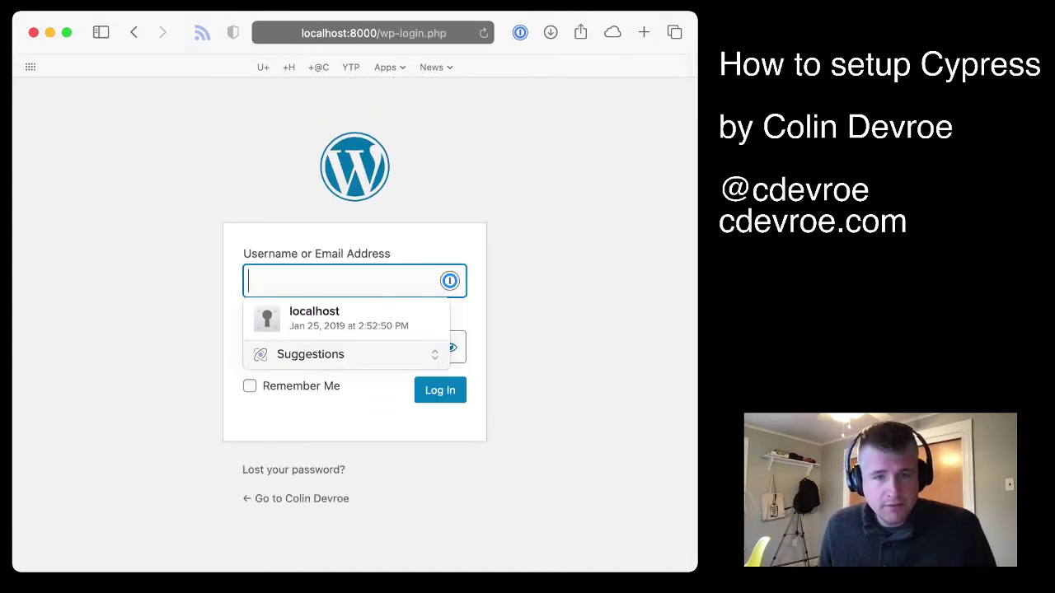
pyautogui.press('Tab')
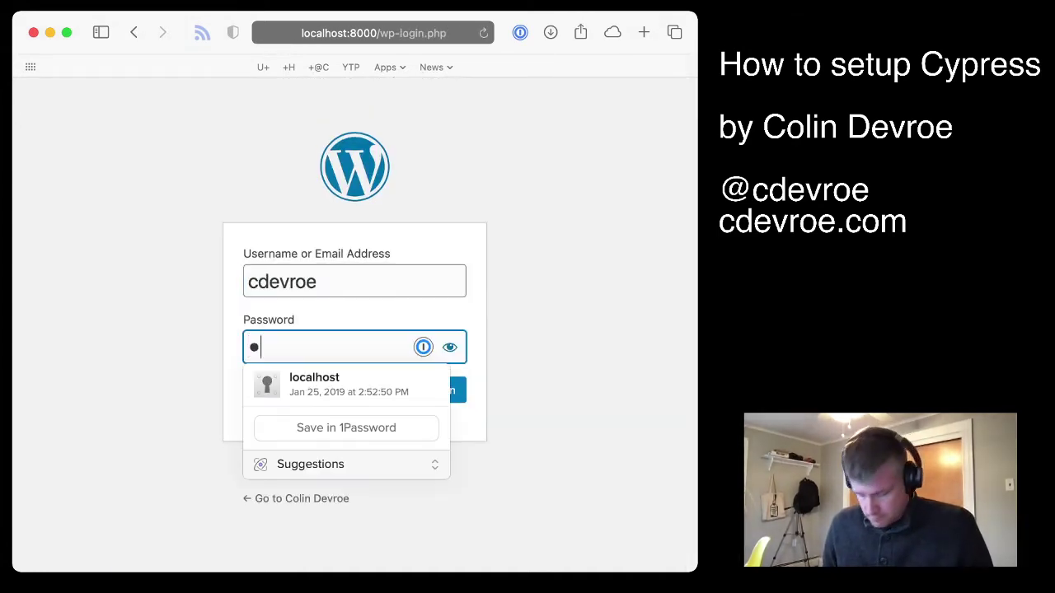
pyautogui.press('Return')
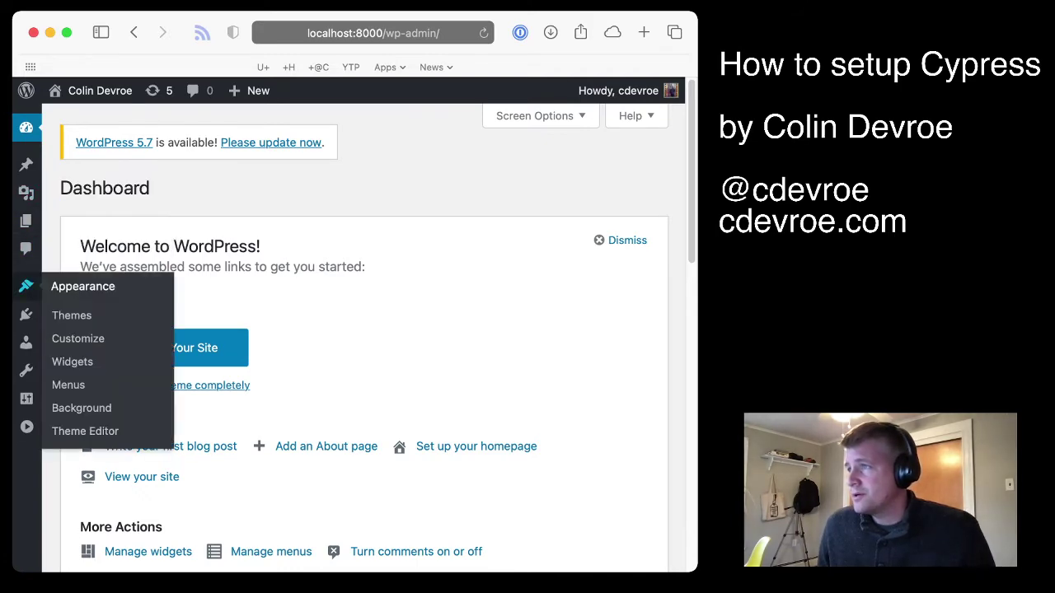
# Select cypress.zip as the theme file to upload under Themes
pyautogui.click(26, 286)
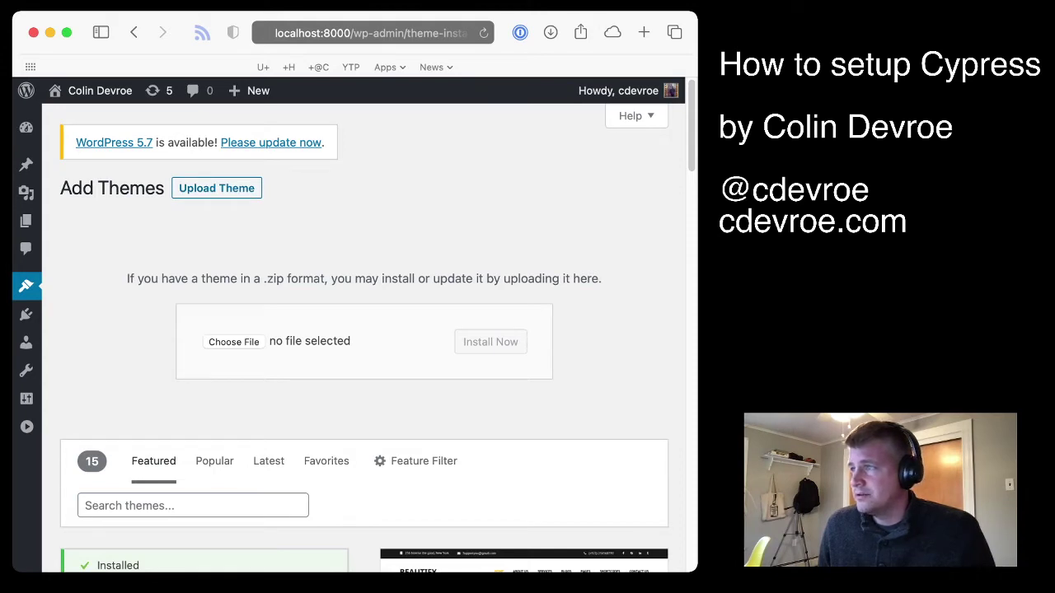
pyautogui.click(233, 341)
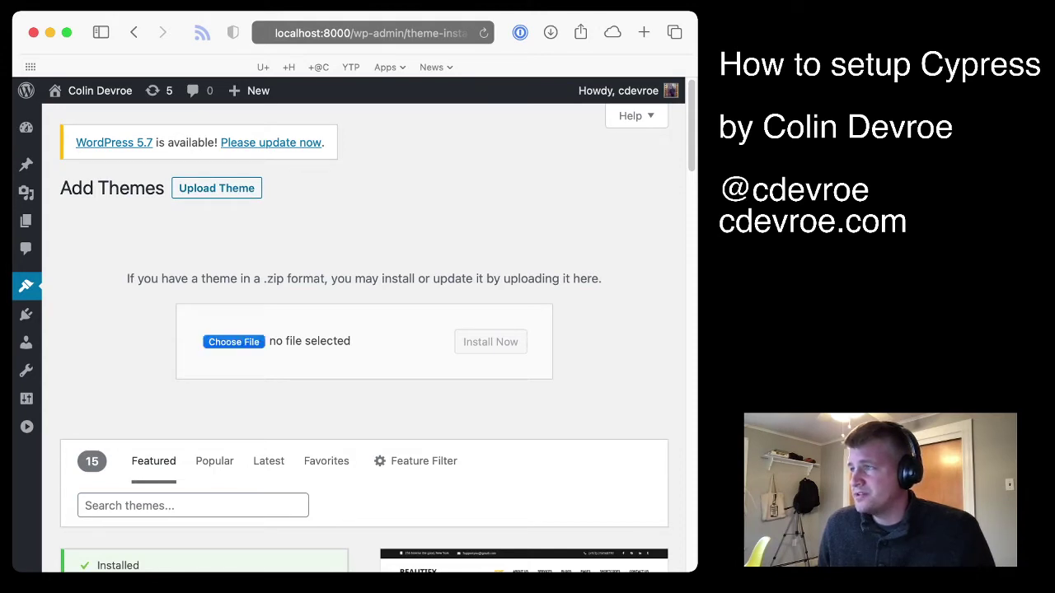
pyautogui.press('Return')
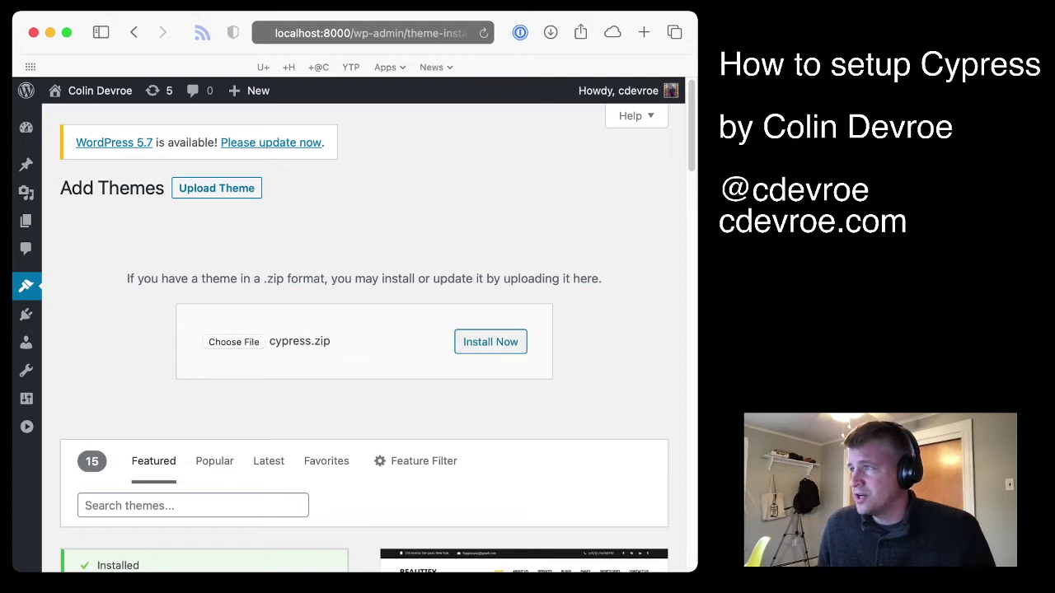
pyautogui.moveTo(26, 285)
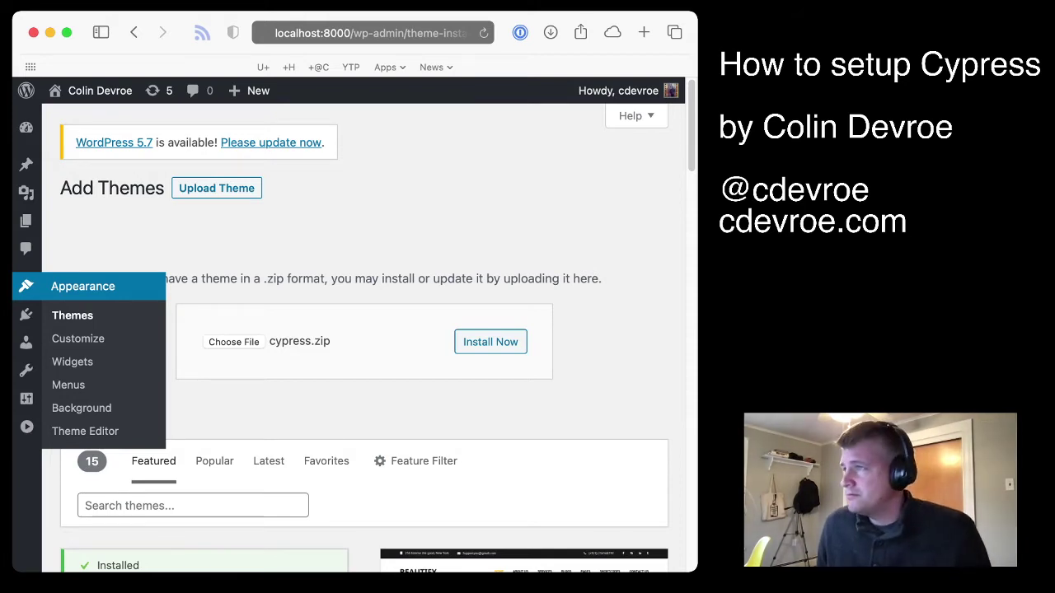
# Check the Cypress theme details, then activate Cypress as the site theme
pyautogui.click(72, 315)
pyautogui.moveTo(524, 330)
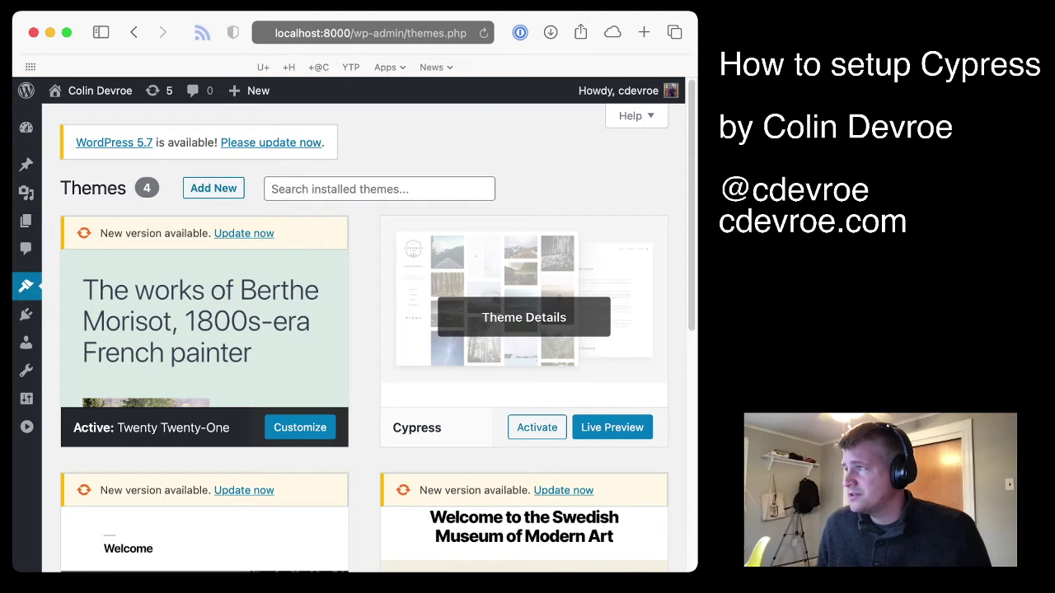
pyautogui.click(524, 326)
pyautogui.moveTo(605, 205); pyautogui.dragTo(557, 205)
pyautogui.click(517, 205)
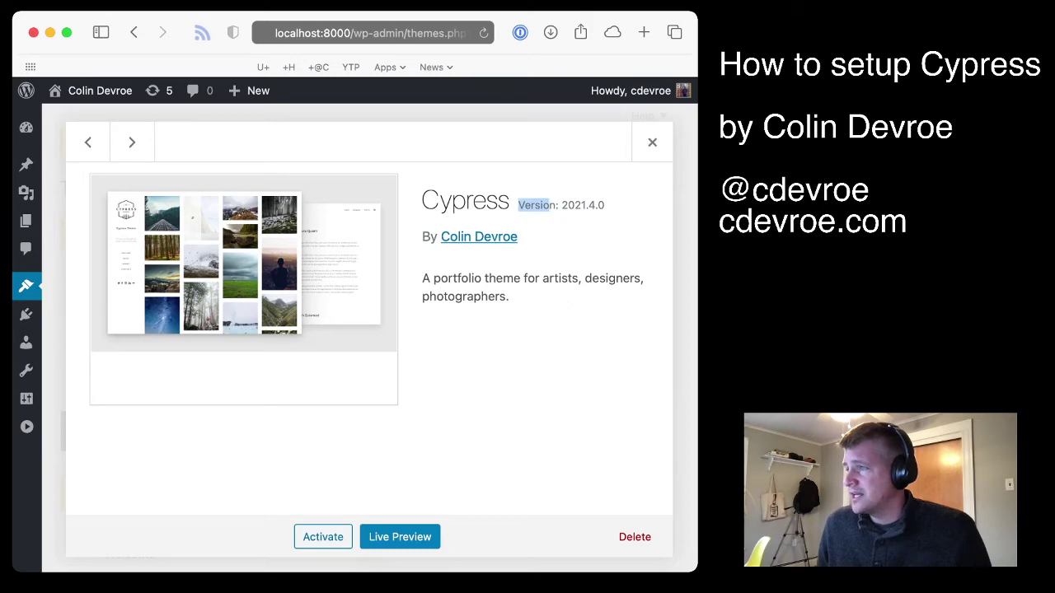
pyautogui.click(535, 205)
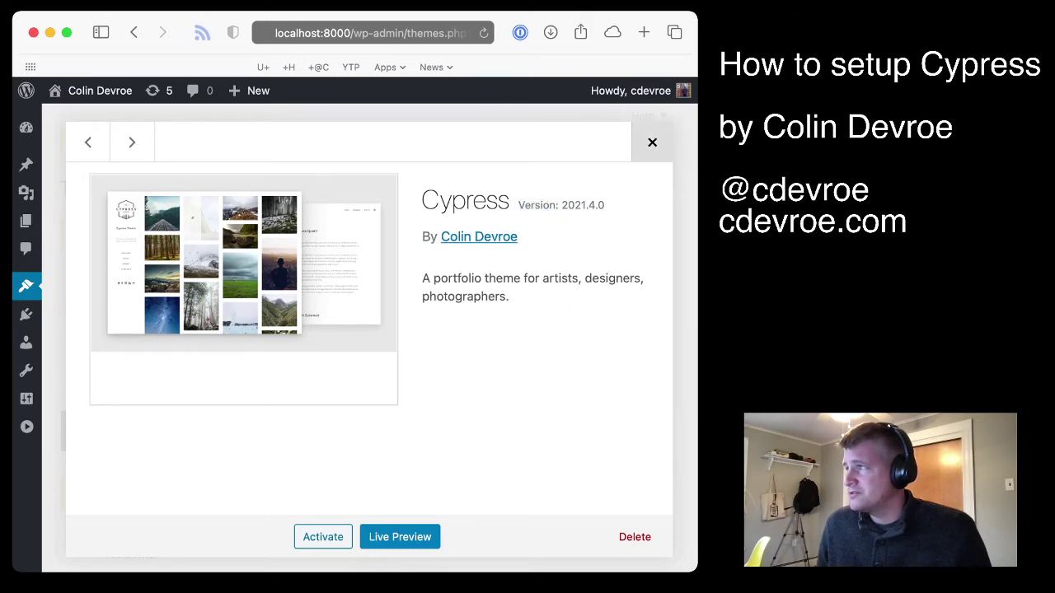
pyautogui.click(652, 142)
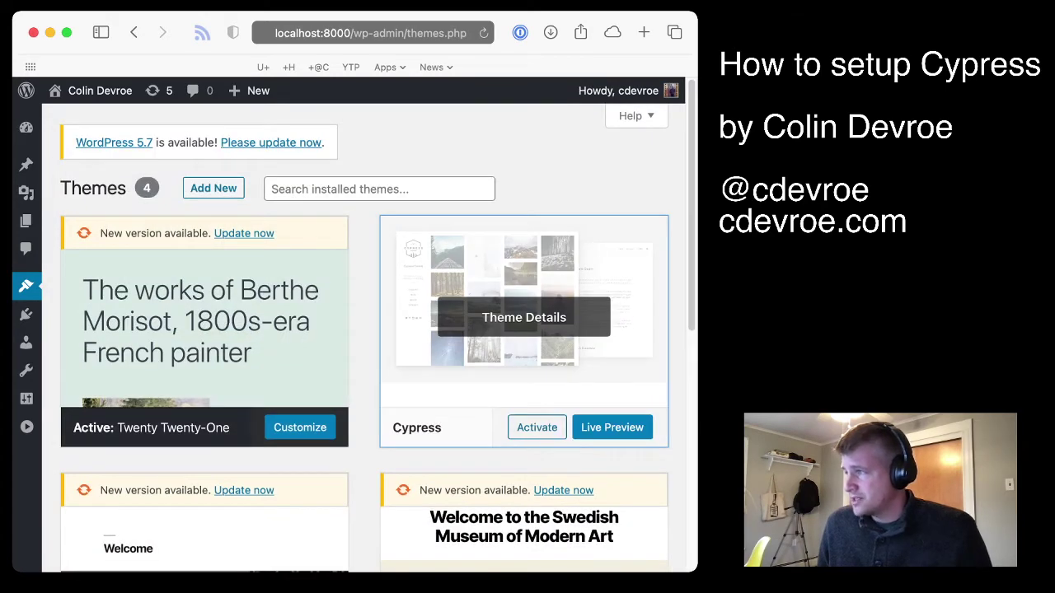
pyautogui.click(536, 427)
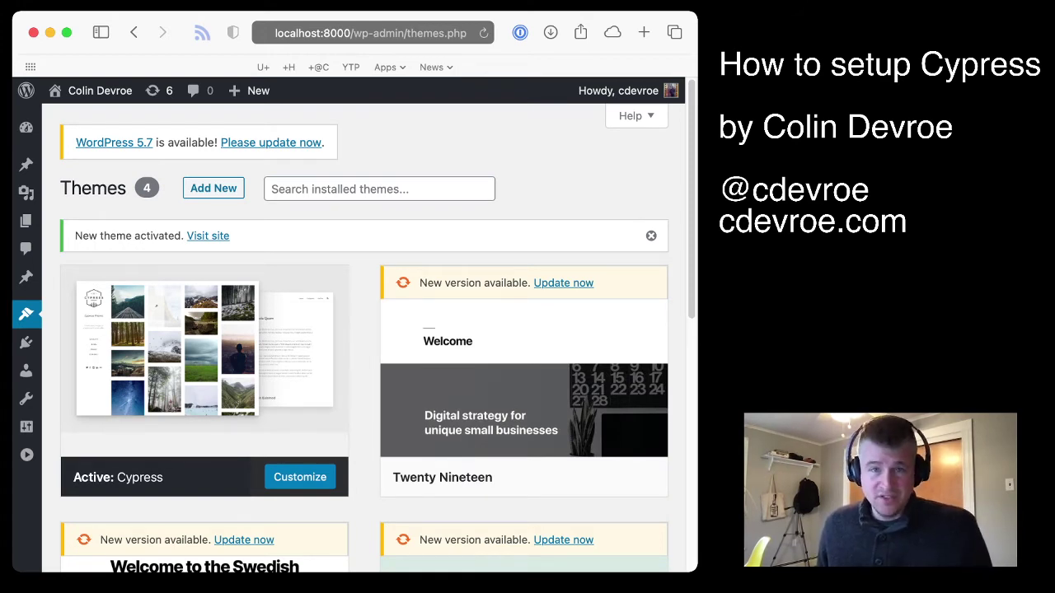
pyautogui.moveTo(204, 367)
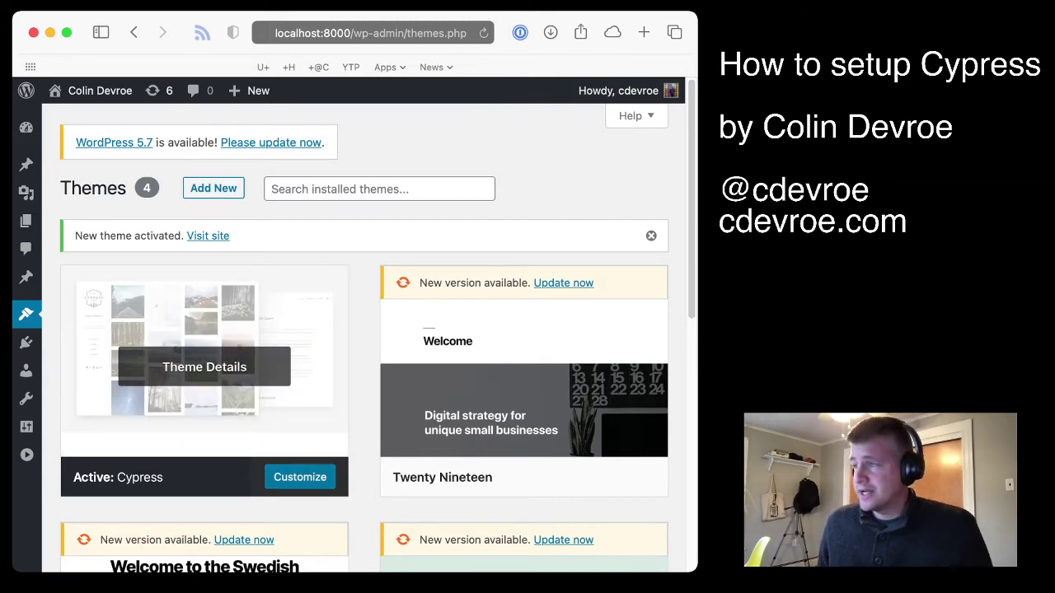
# In the Customizer's Site Identity, replace the tagline with 'Reverse Engineer.'
pyautogui.click(299, 477)
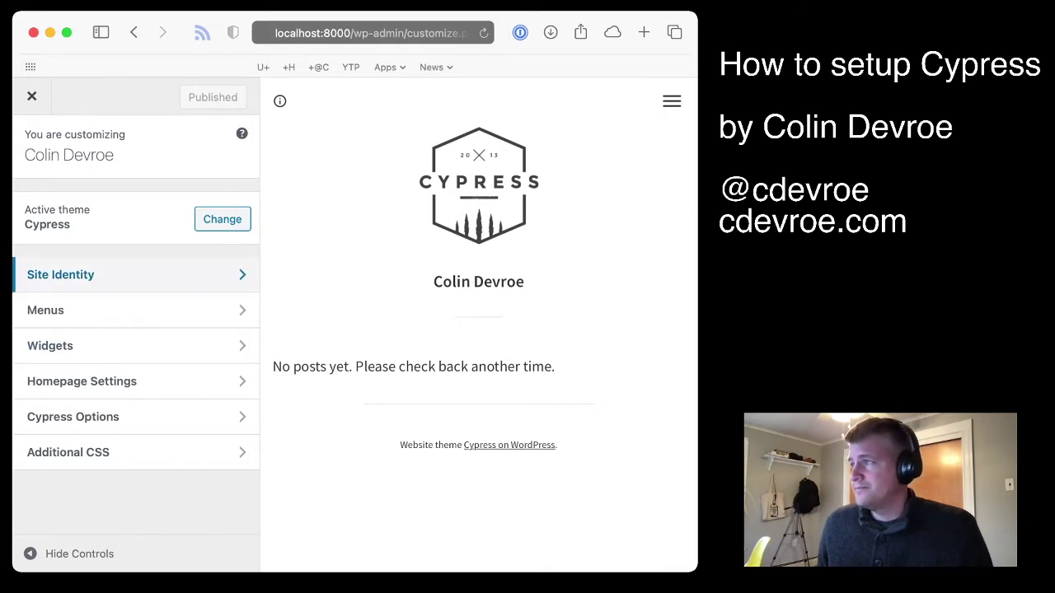
pyautogui.click(83, 275)
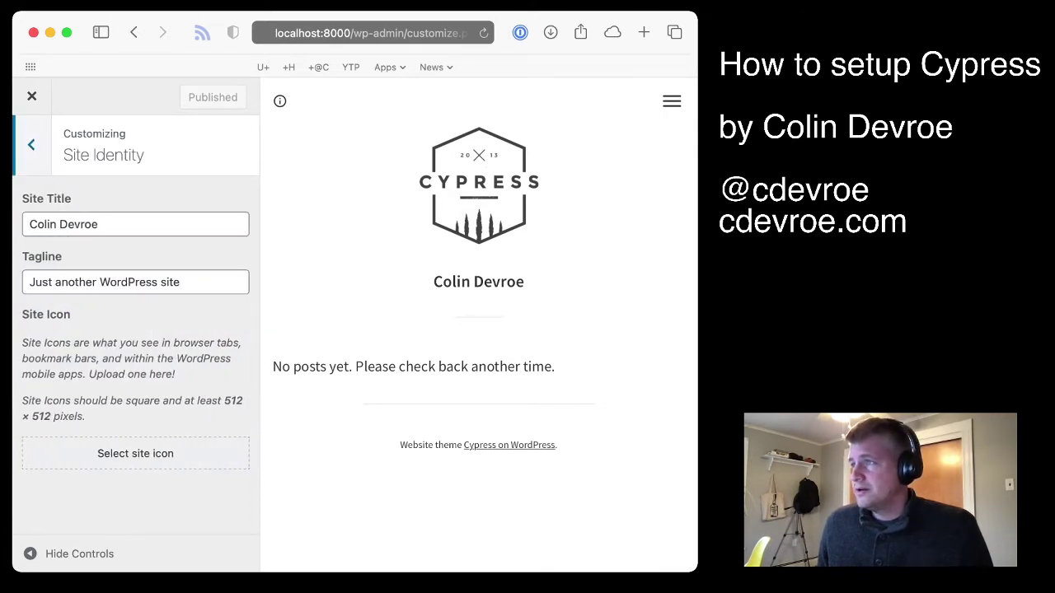
pyautogui.click(135, 282)
pyautogui.press('super+a')
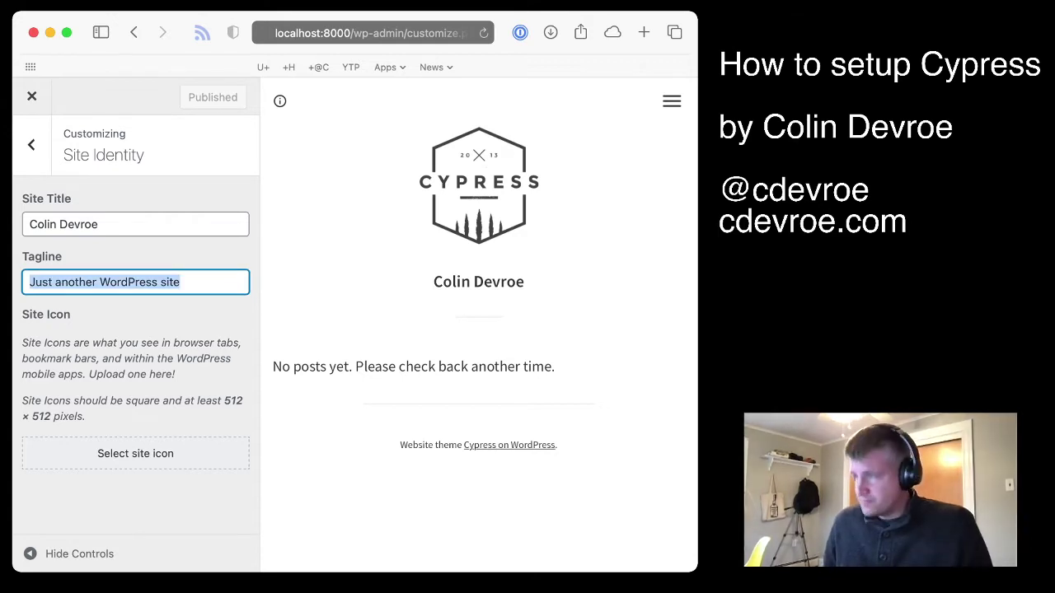
pyautogui.write('Reverse ')
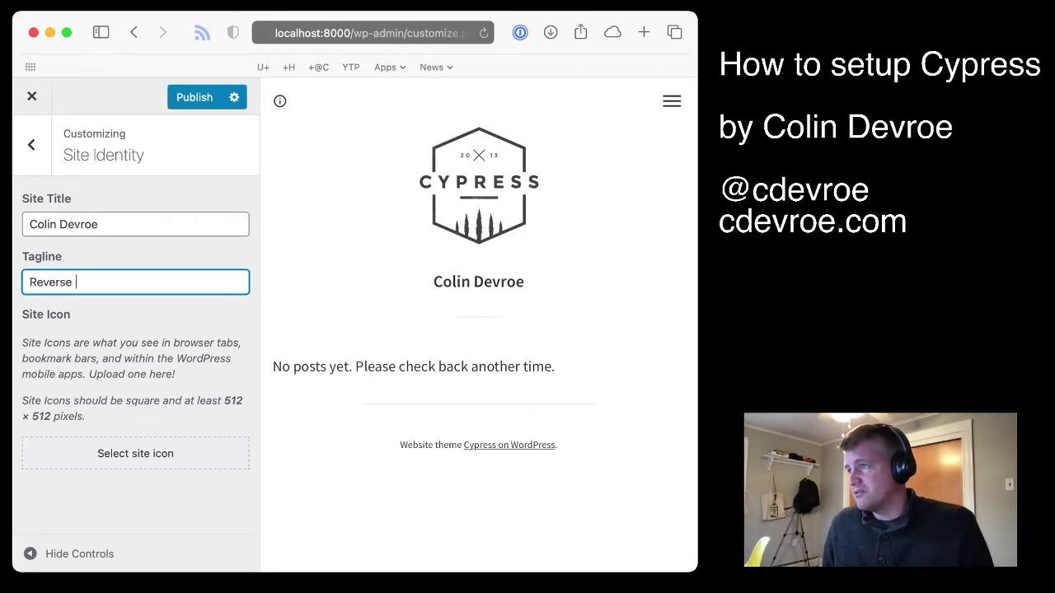
pyautogui.write('Engineer.')
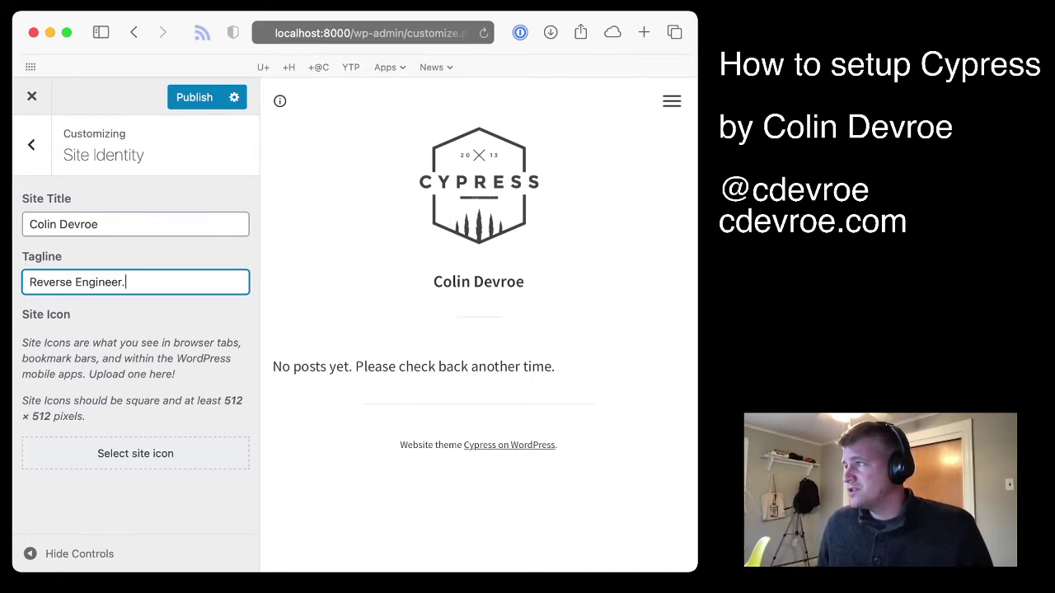
# Open and close the preview's menu overlay, then return to the Customizer root
pyautogui.click(672, 101)
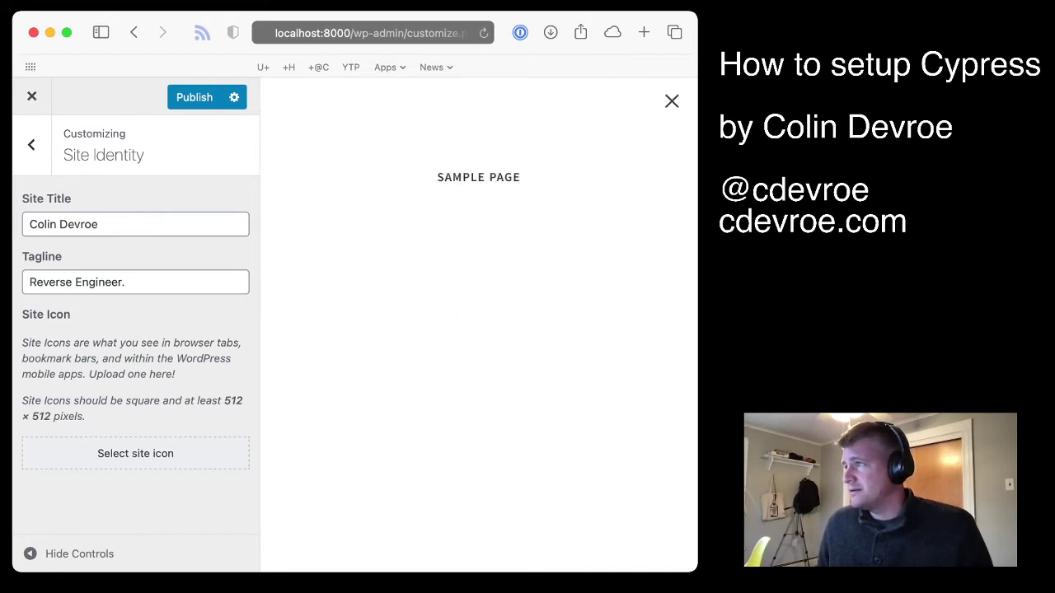
pyautogui.click(672, 101)
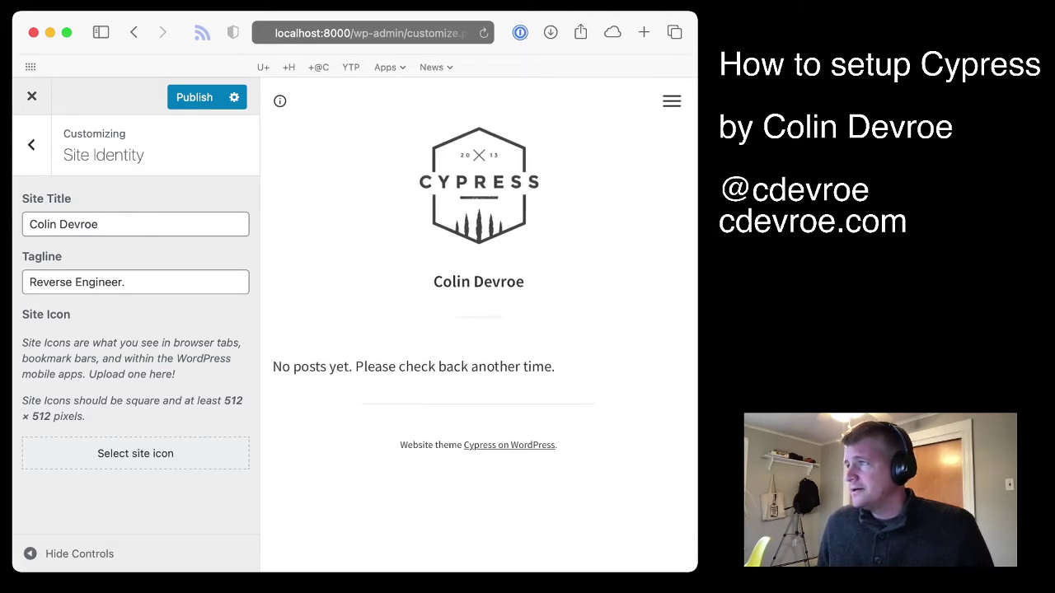
pyautogui.press('Escape')
# Create 'Primary Menu' assigned to the Primary Menu location and show addable items
pyautogui.click(45, 310)
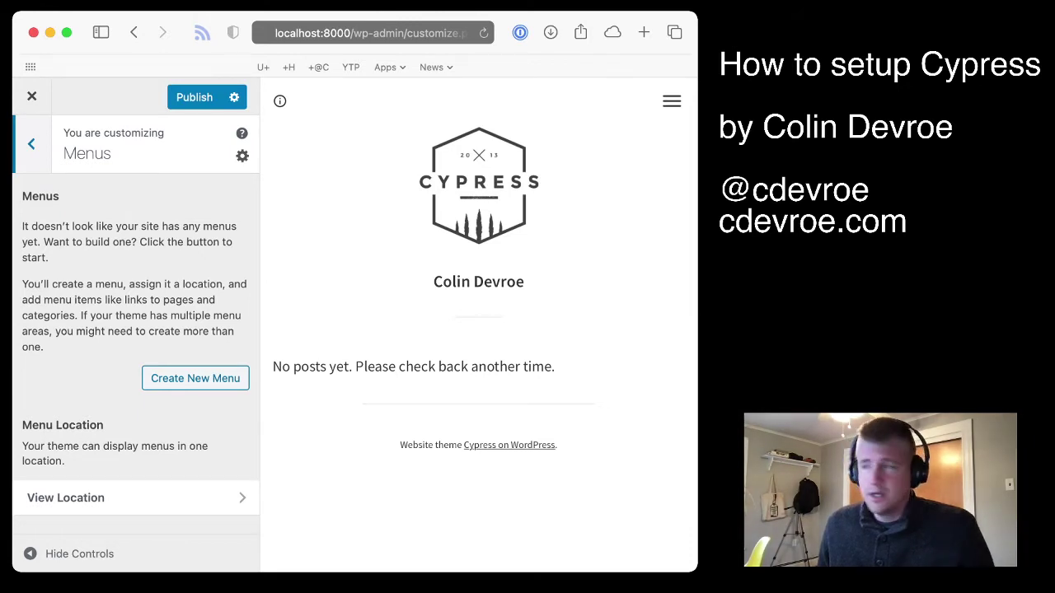
pyautogui.click(195, 378)
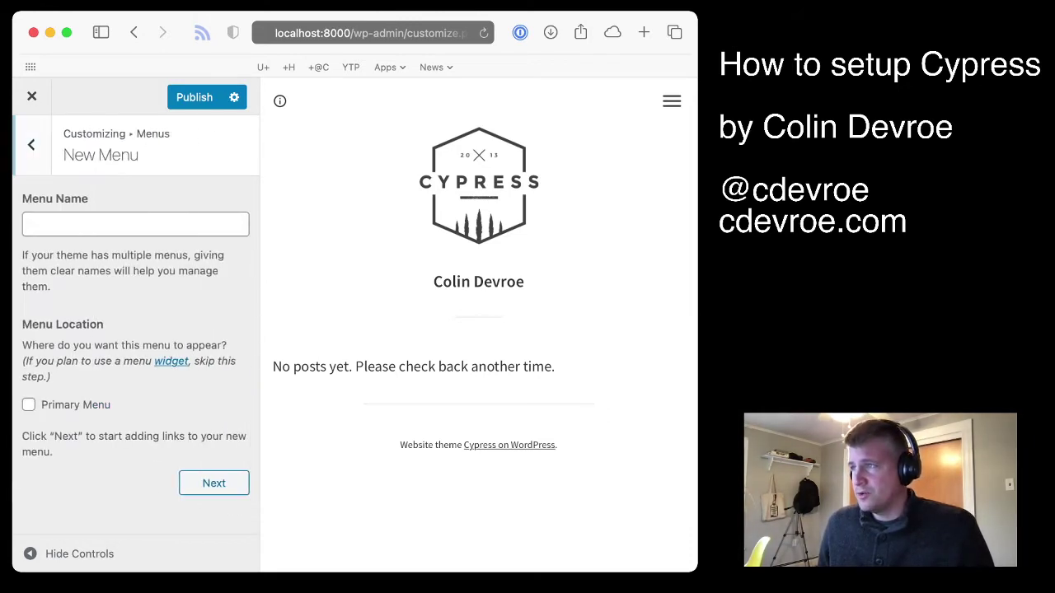
pyautogui.write('Primary Menu')
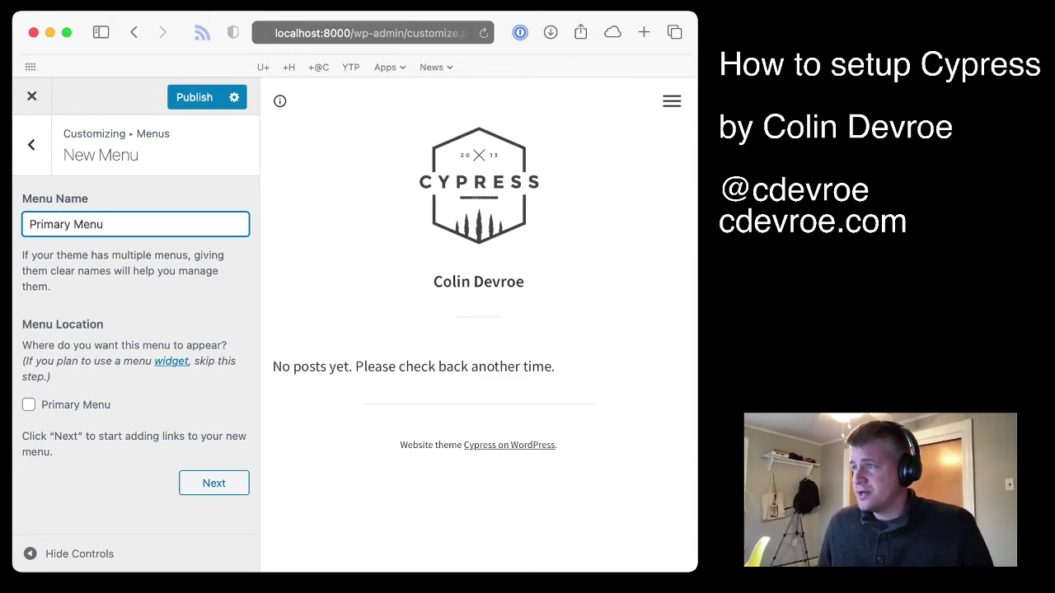
pyautogui.click(29, 405)
pyautogui.click(213, 483)
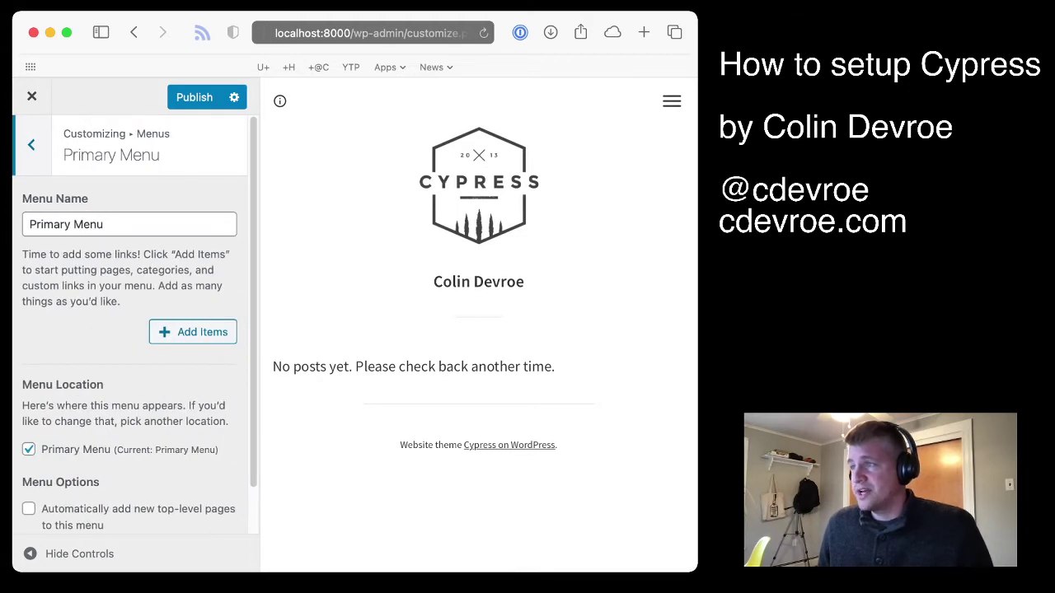
pyautogui.click(206, 329)
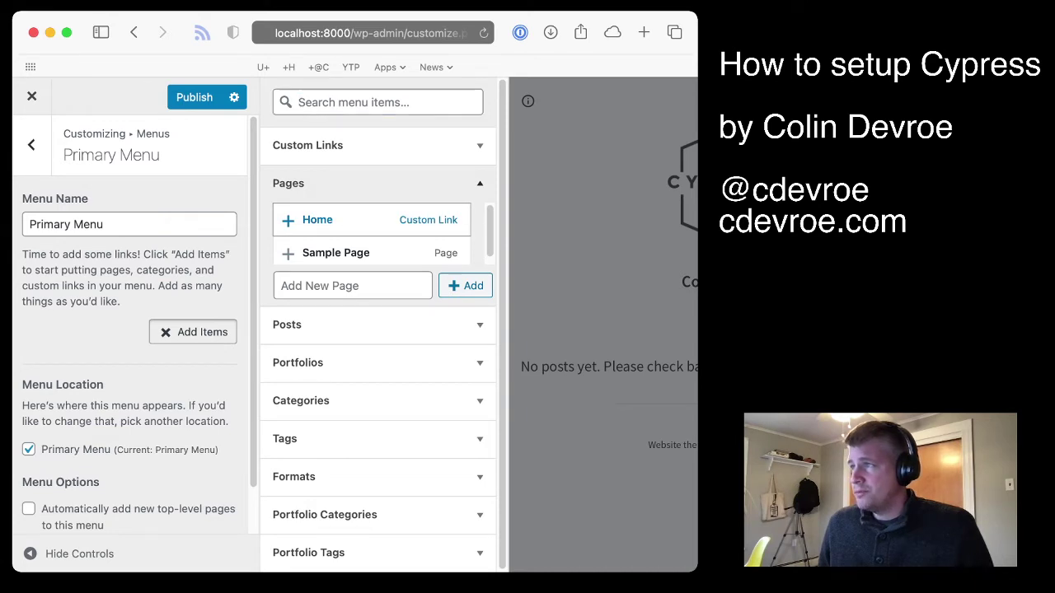
# Add Home and new Portfolio and Blog pages to the Primary Menu
pyautogui.click(317, 220)
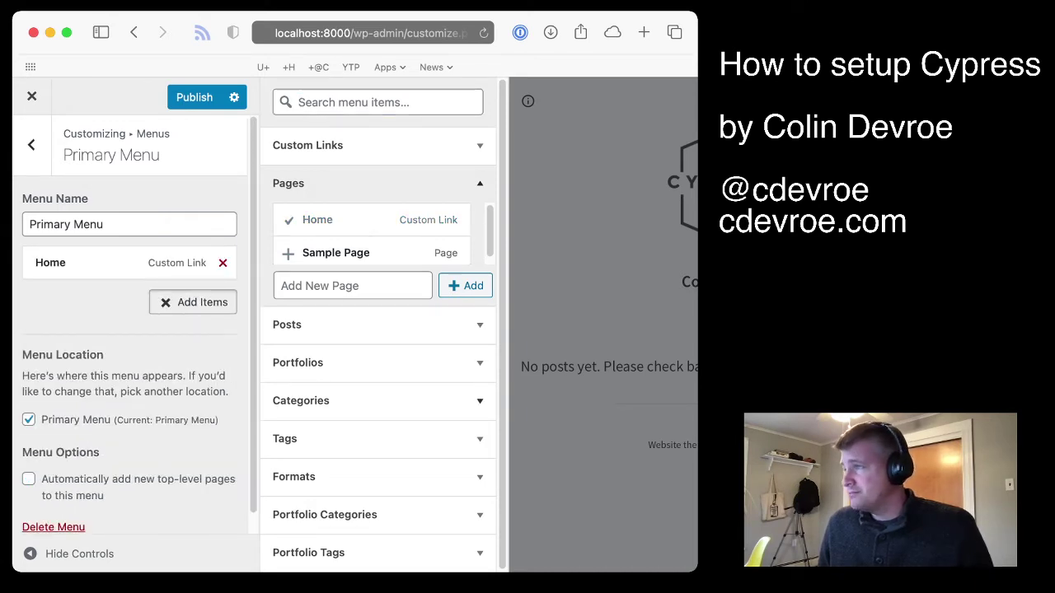
pyautogui.click(353, 285)
pyautogui.write('Por')
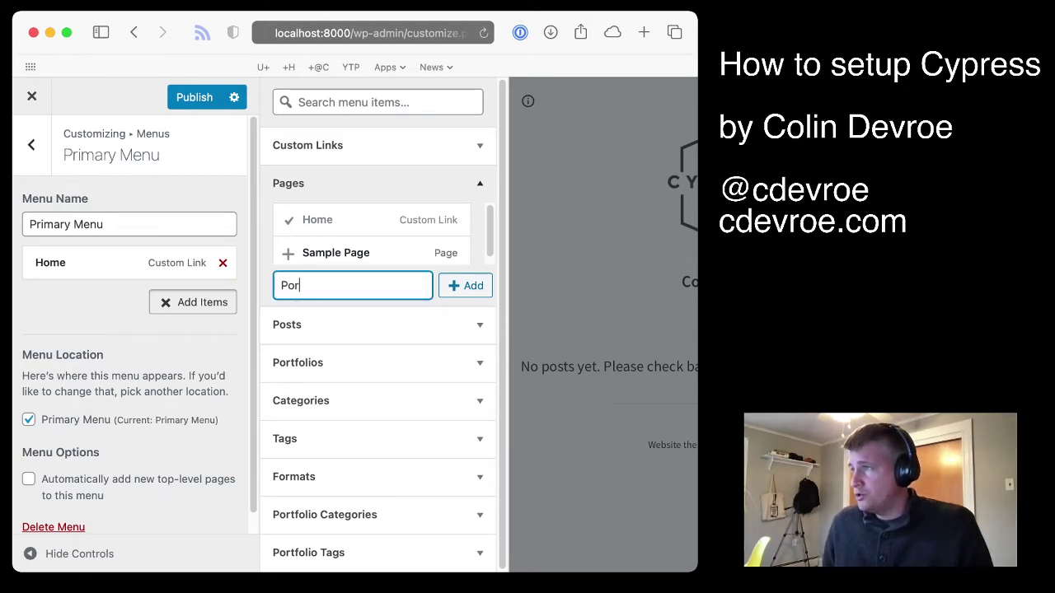
pyautogui.write('tfolio')
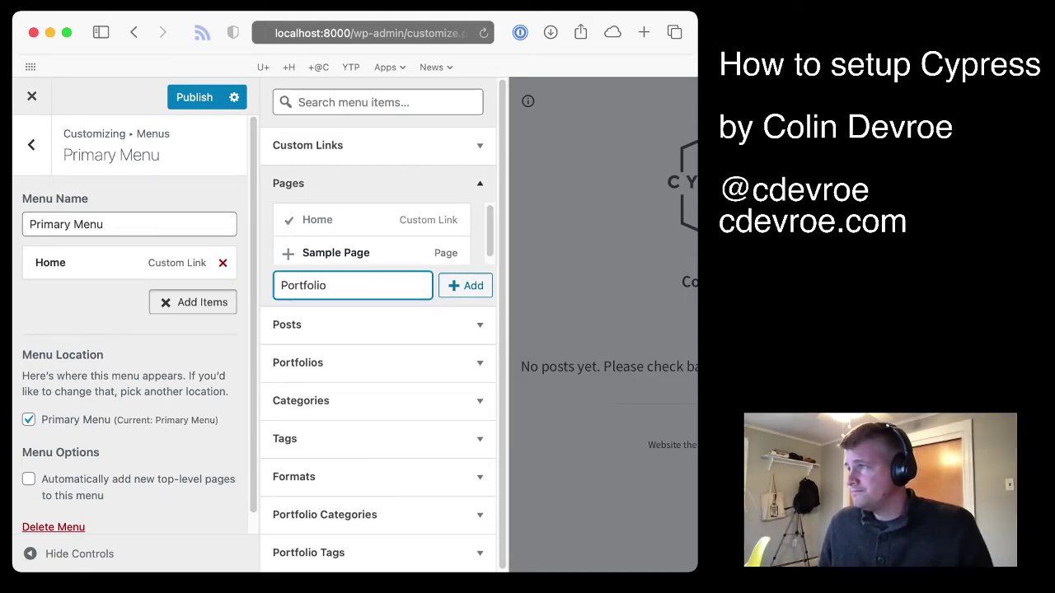
pyautogui.press('Return')
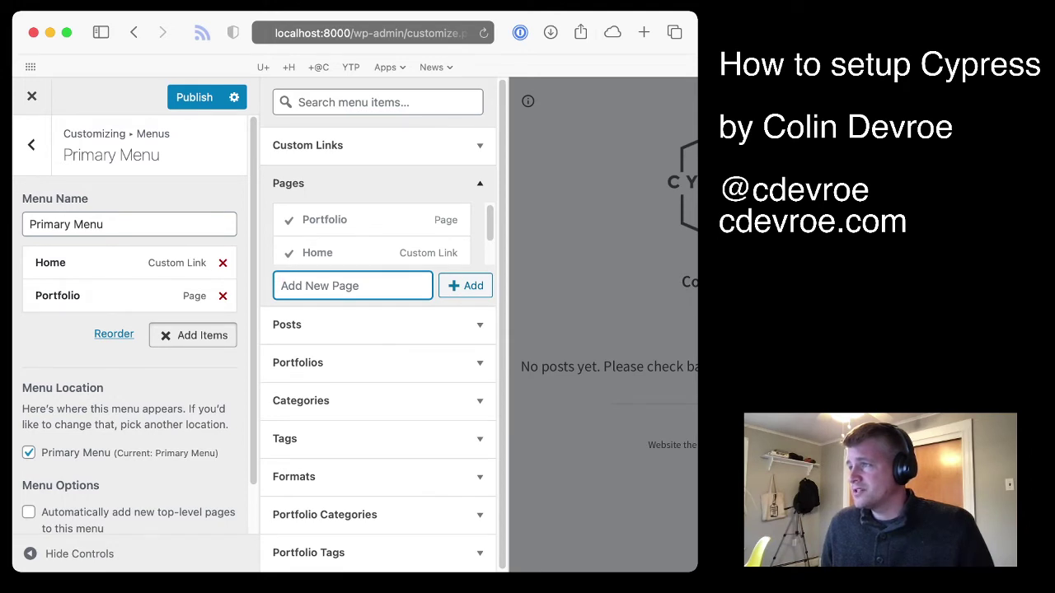
pyautogui.write('Blog')
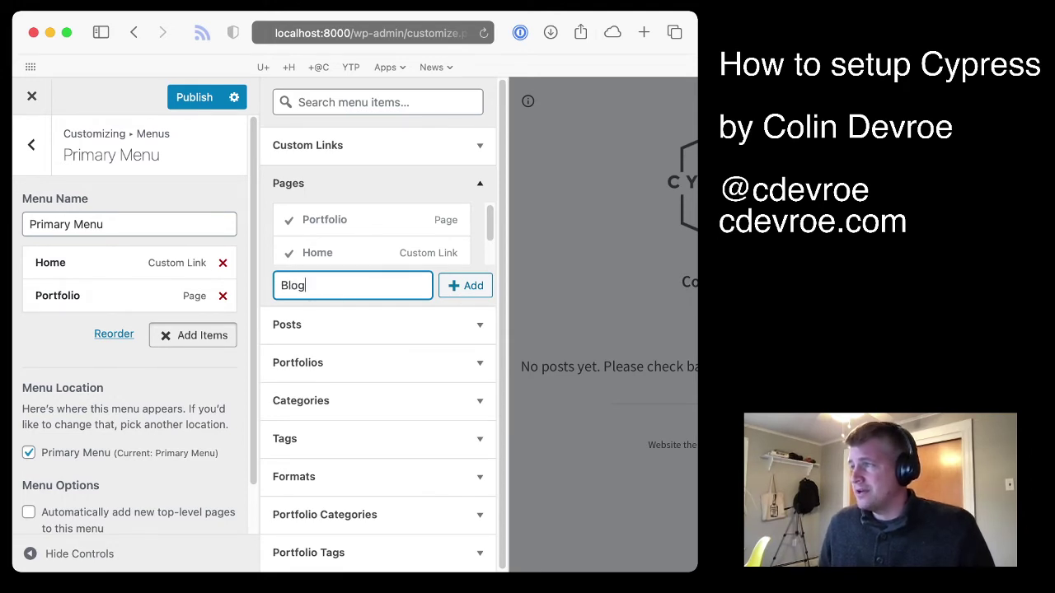
pyautogui.press('Return')
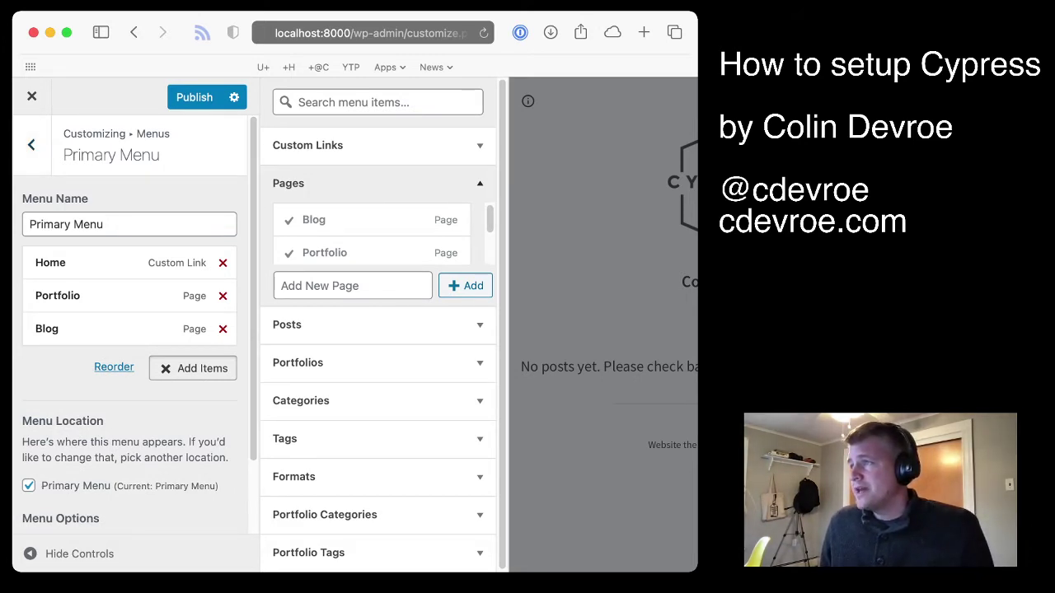
pyautogui.scroll(-2, 130, 330)
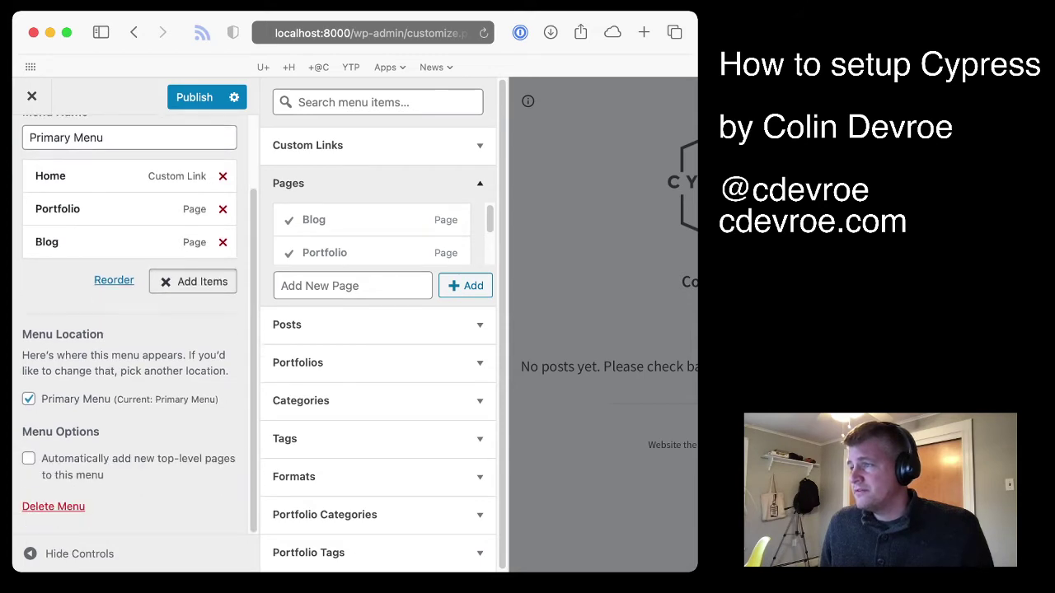
pyautogui.scroll(1, 136, 320)
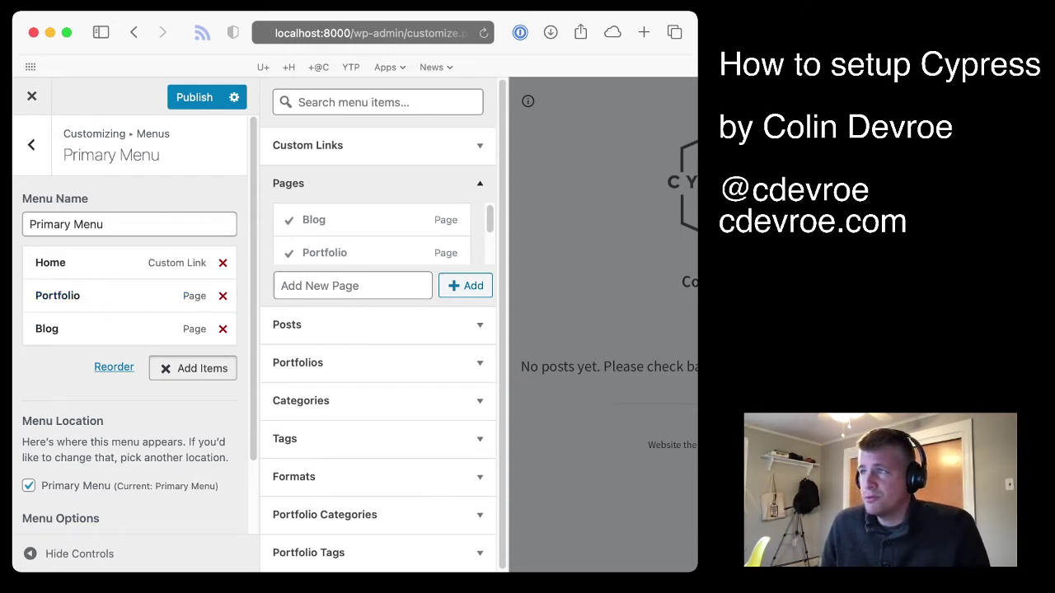
# Set a static homepage of Portfolio with Blog as posts page, publish, and exit
pyautogui.click(32, 145)
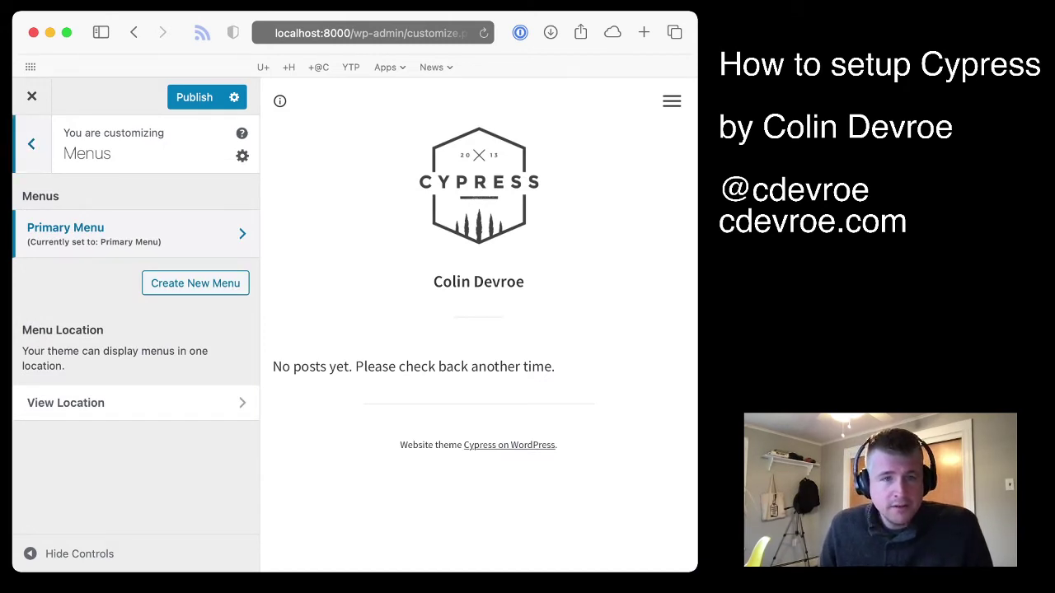
pyautogui.click(31, 145)
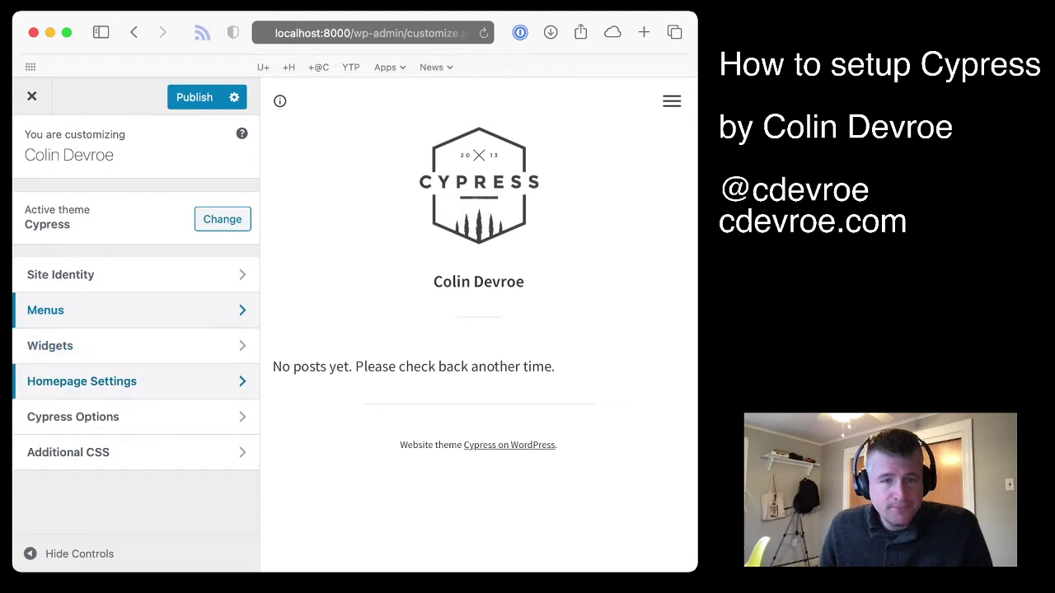
pyautogui.click(99, 381)
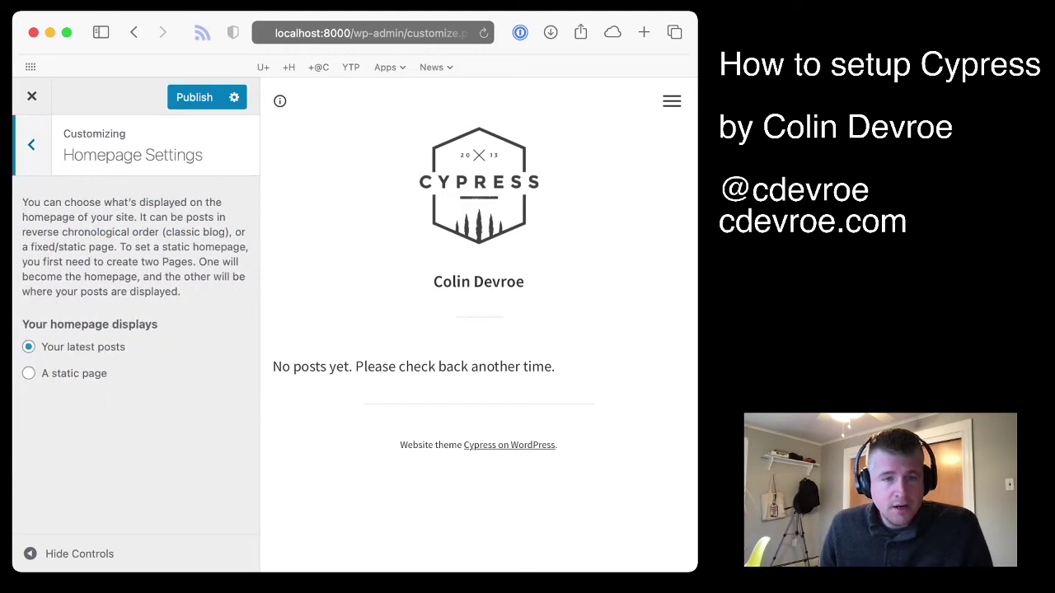
pyautogui.click(30, 373)
pyautogui.scroll(-1, 131, 330)
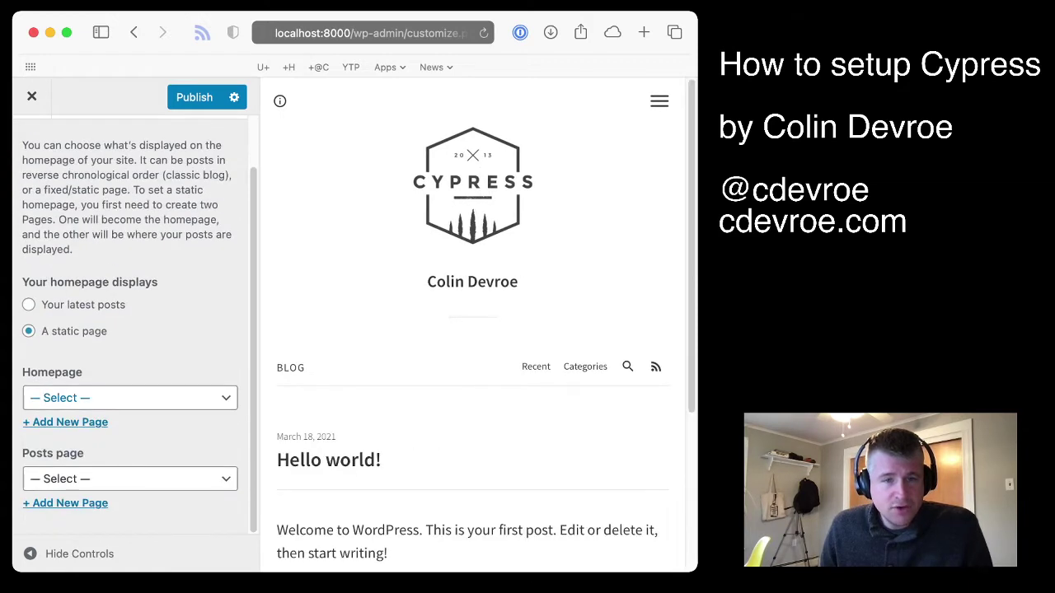
pyautogui.click(130, 397)
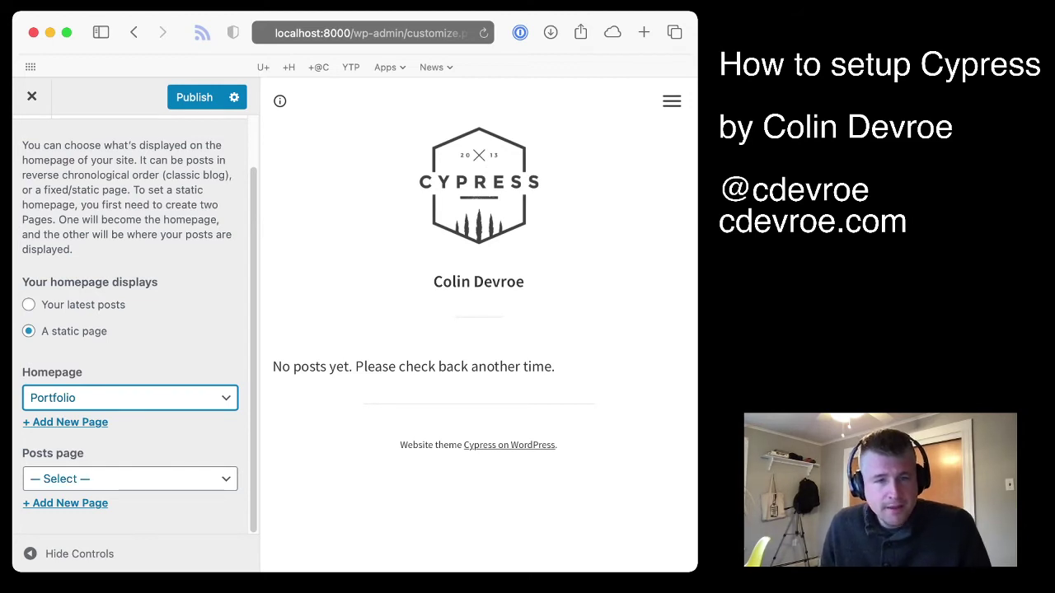
pyautogui.click(129, 479)
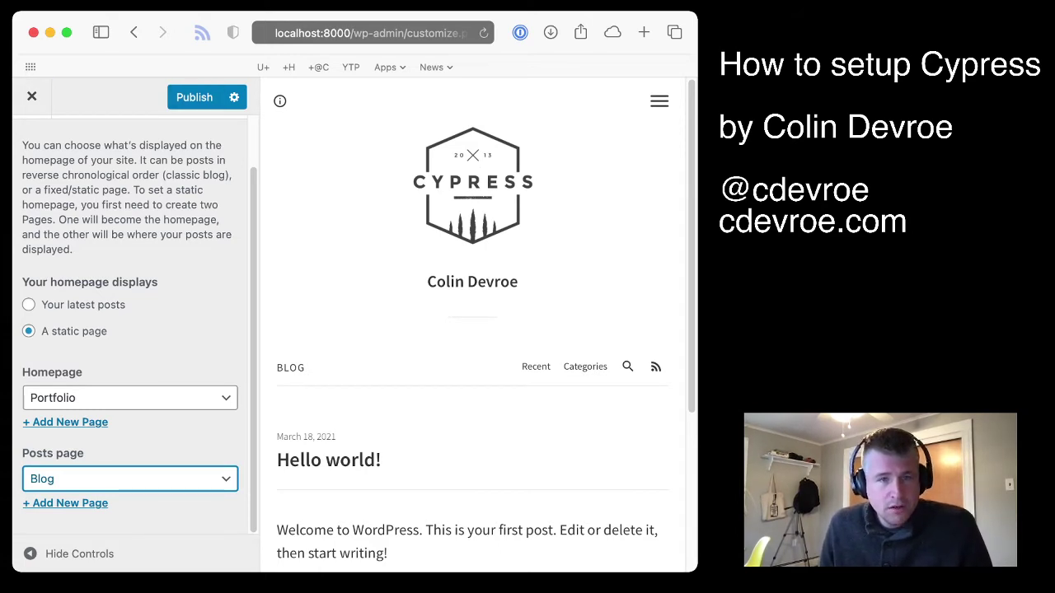
pyautogui.click(194, 97)
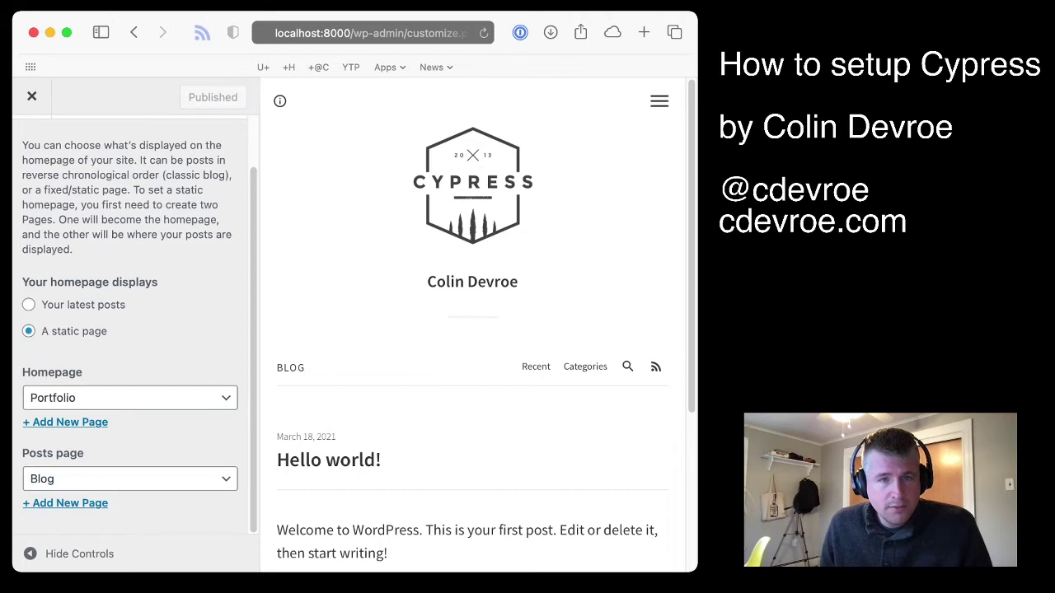
pyautogui.click(31, 96)
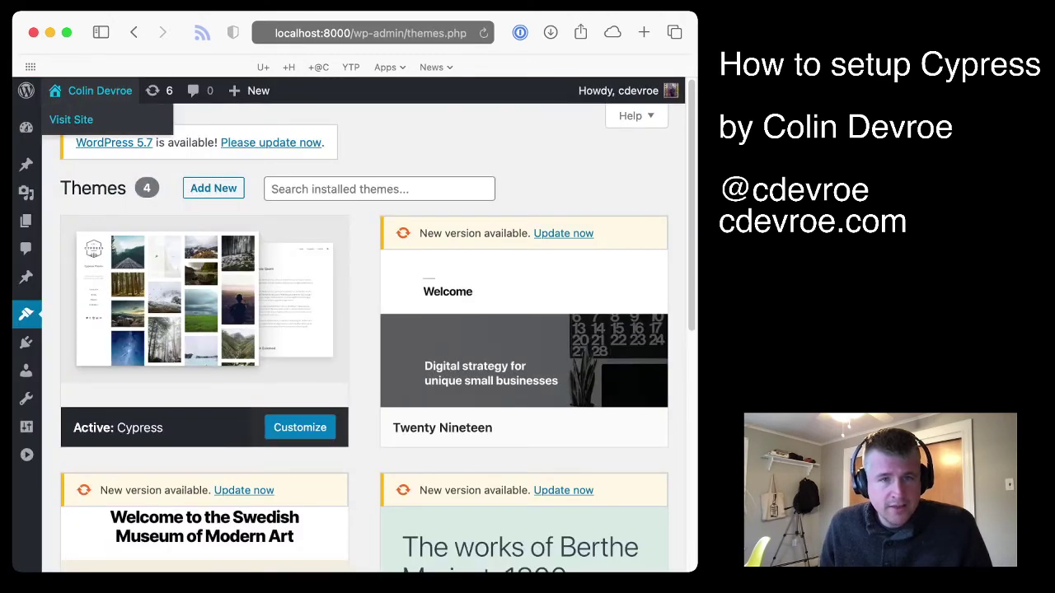
# Check the live site's Home, Portfolio and Blog menu, then return to the Dashboard
pyautogui.click(100, 90)
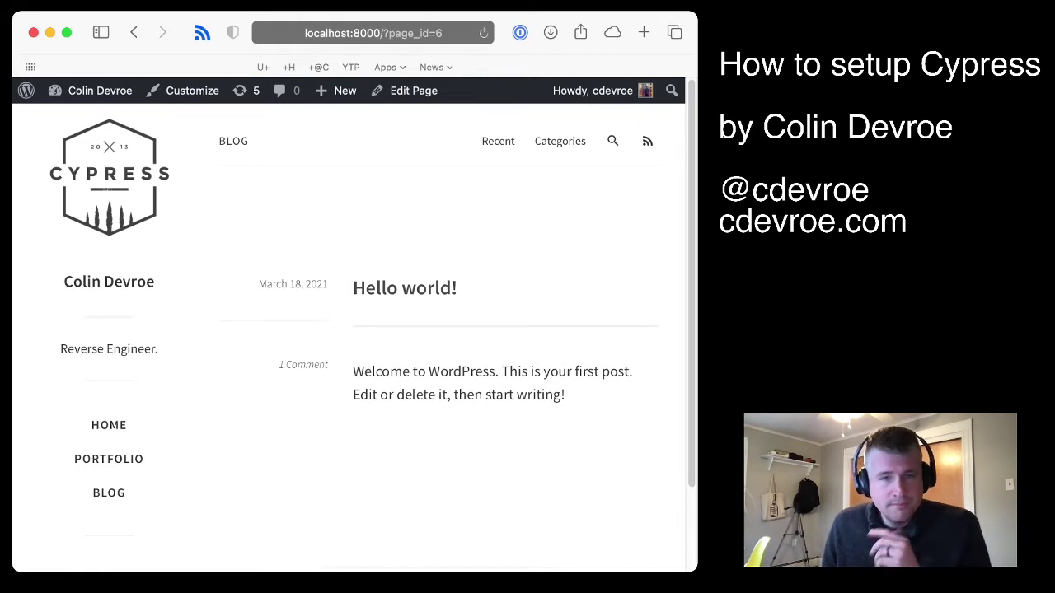
pyautogui.scroll(-5, 354, 330)
pyautogui.scroll(5, 355, 329)
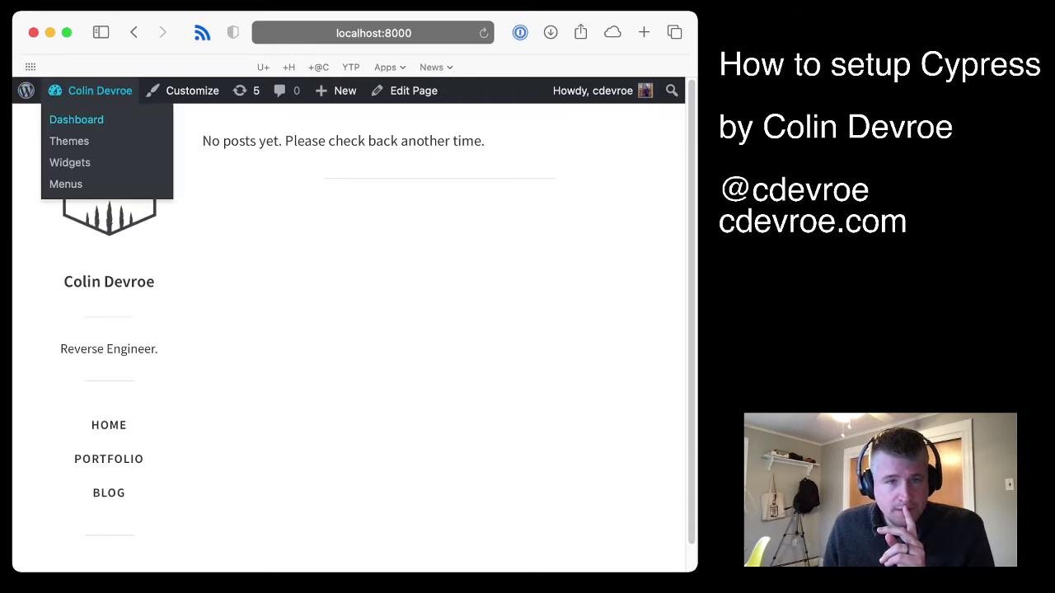
pyautogui.press('Return')
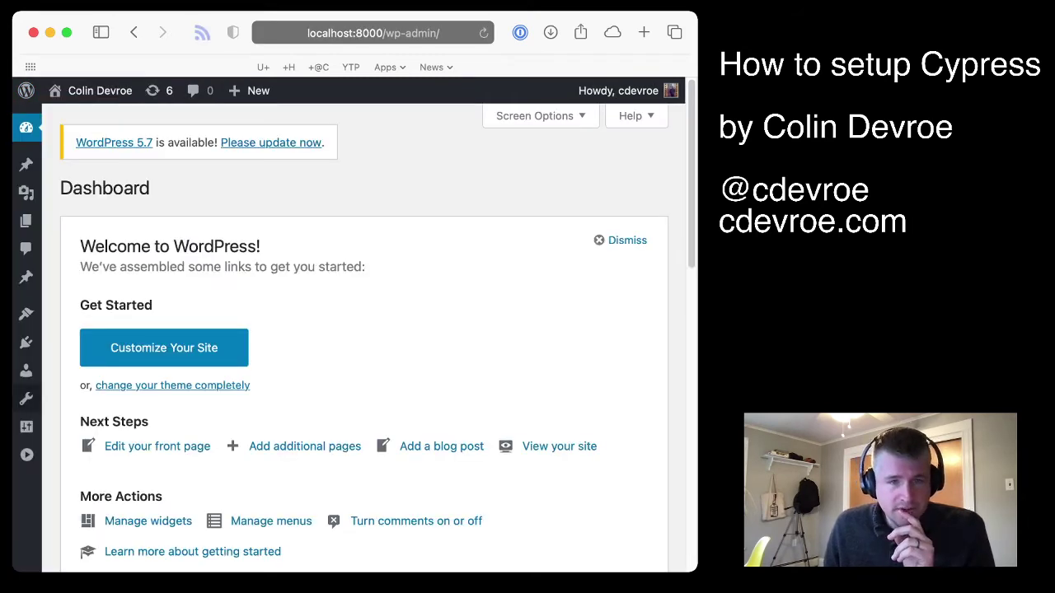
# Under Settings > Permalinks, select the Day and name structure and save the change
pyautogui.moveTo(26, 399)
pyautogui.moveTo(26, 426)
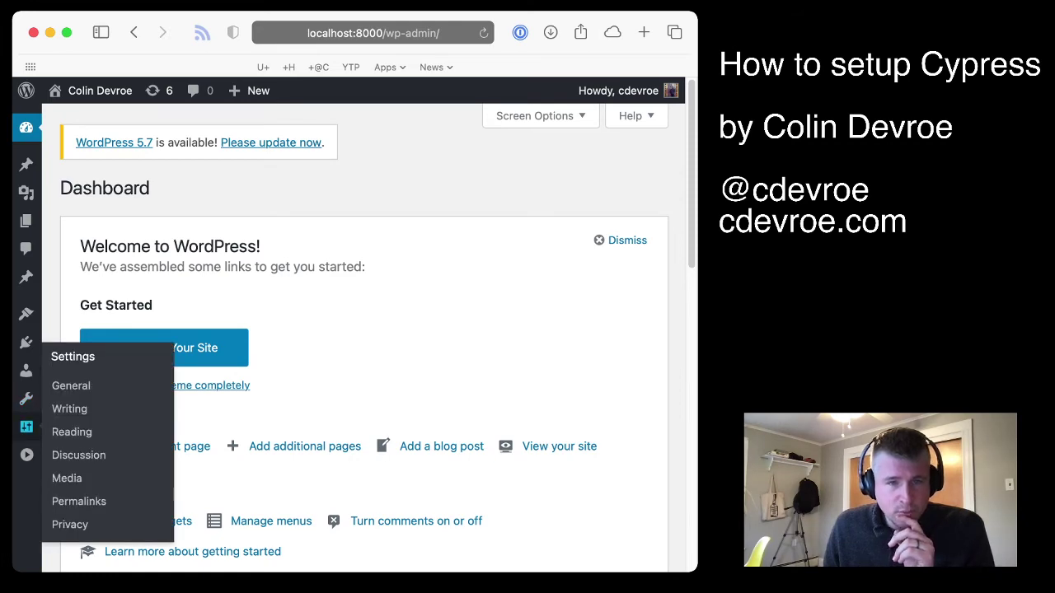
pyautogui.click(79, 501)
pyautogui.scroll(-2, 363, 330)
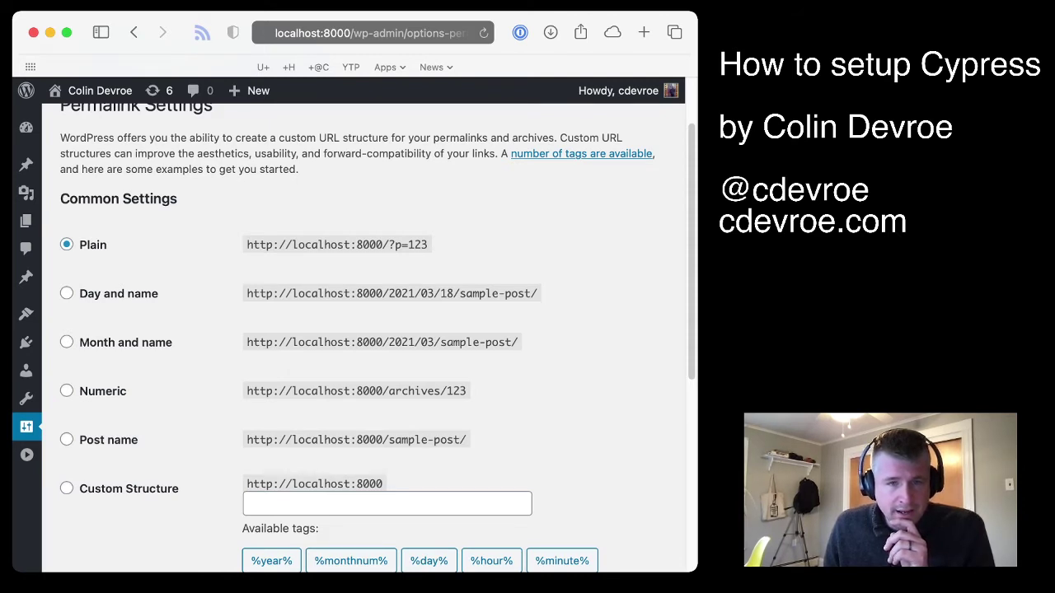
pyautogui.click(65, 294)
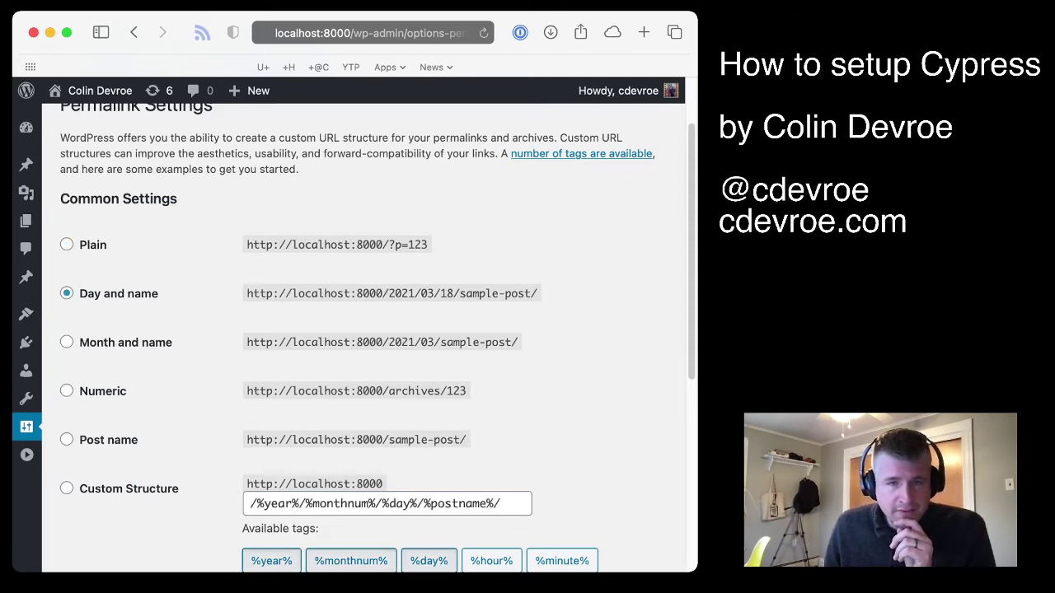
pyautogui.moveTo(389, 293); pyautogui.dragTo(473, 293)
pyautogui.click(473, 294)
pyautogui.scroll(-5, 473, 293)
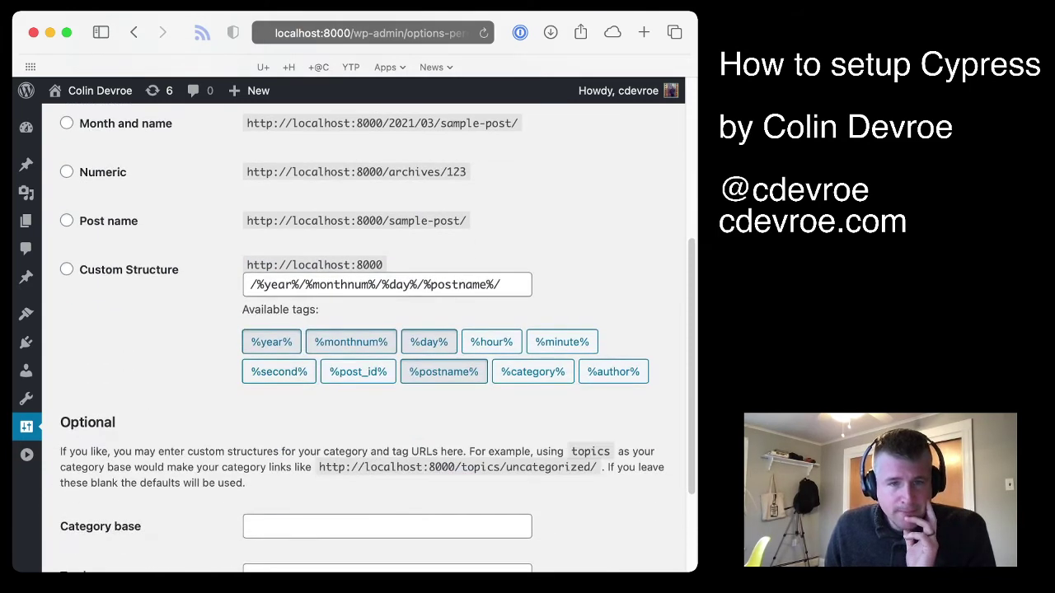
pyautogui.scroll(1, 377, 338)
pyautogui.scroll(-2, 362, 329)
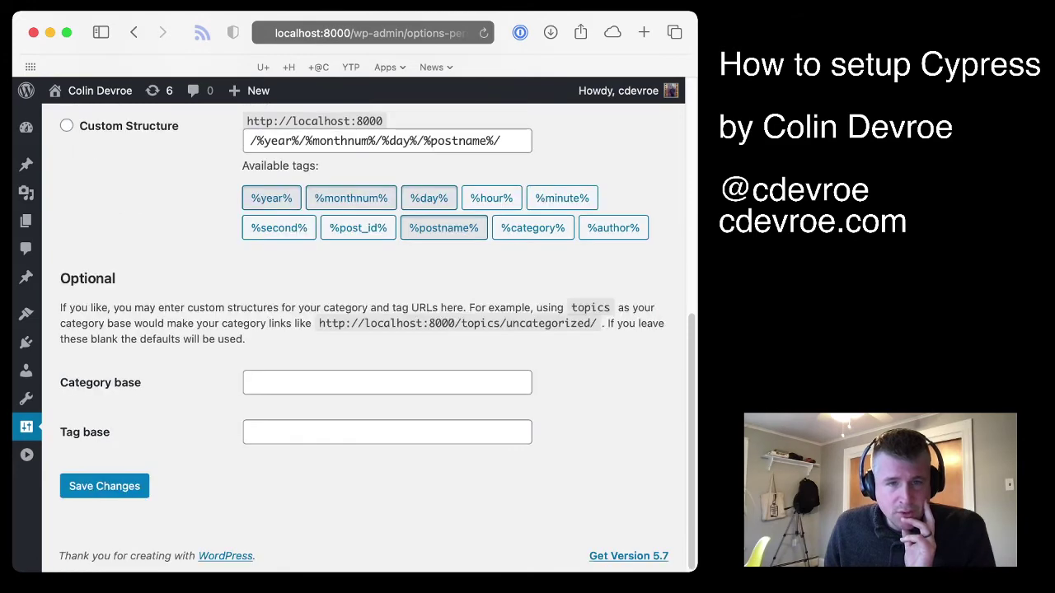
pyautogui.click(105, 486)
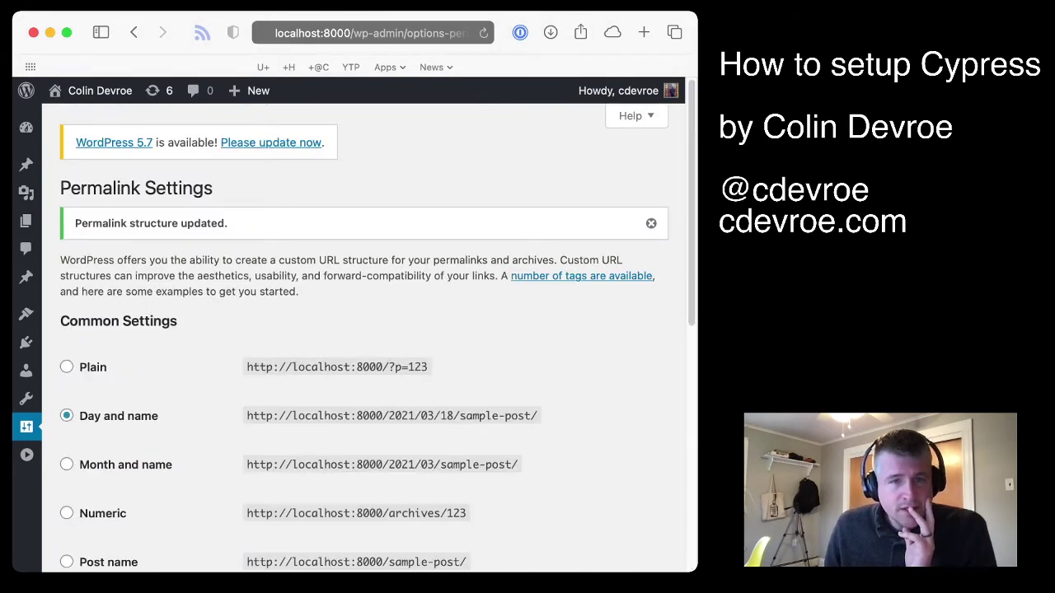
# Visit the public Cypress site from the admin bar and check the post's dated URL
pyautogui.moveTo(100, 91)
pyautogui.click(73, 120)
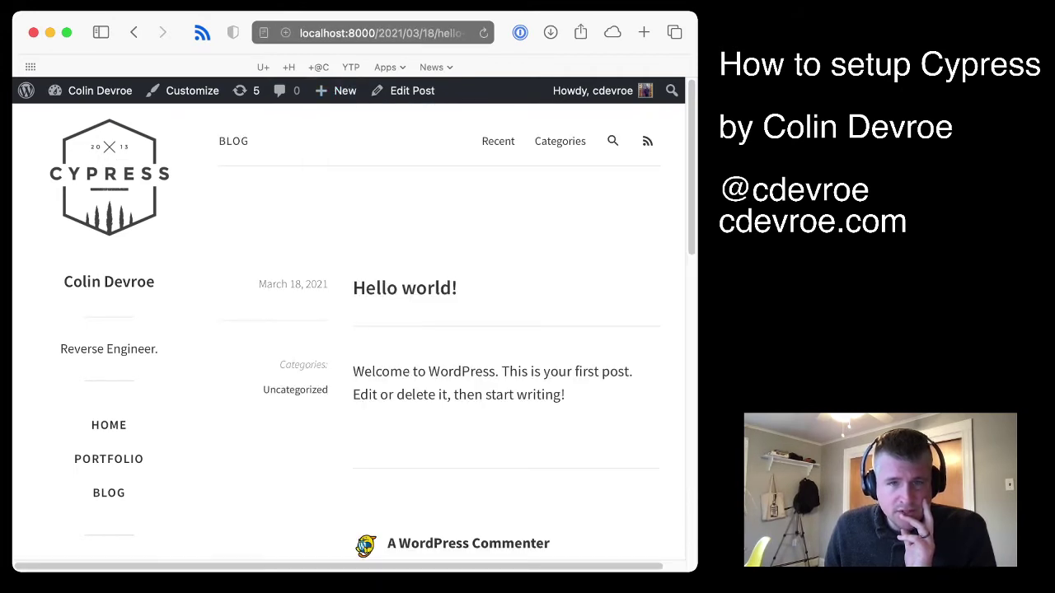
pyautogui.click(369, 32)
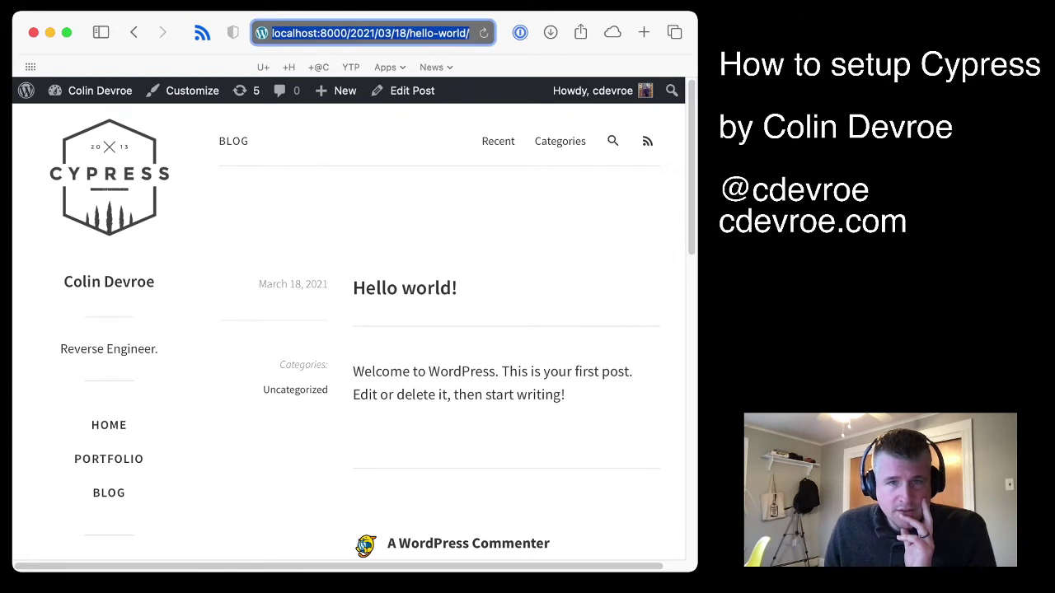
pyautogui.press('Escape')
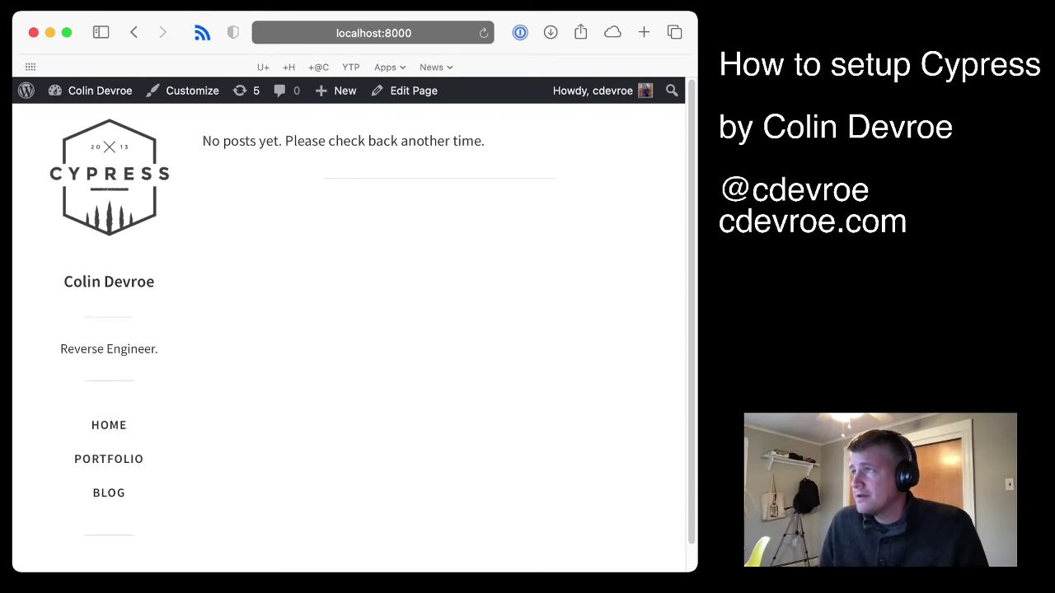
# Open the Customizer's Cypress Options section with Site Logo, Dark Mode and social URL settings
pyautogui.click(192, 91)
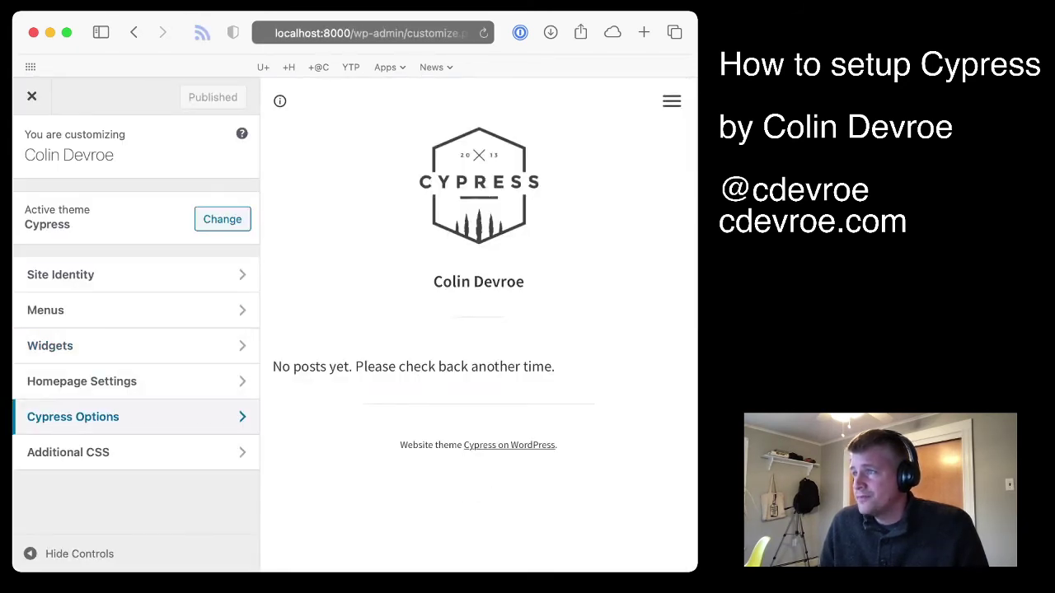
pyautogui.click(124, 416)
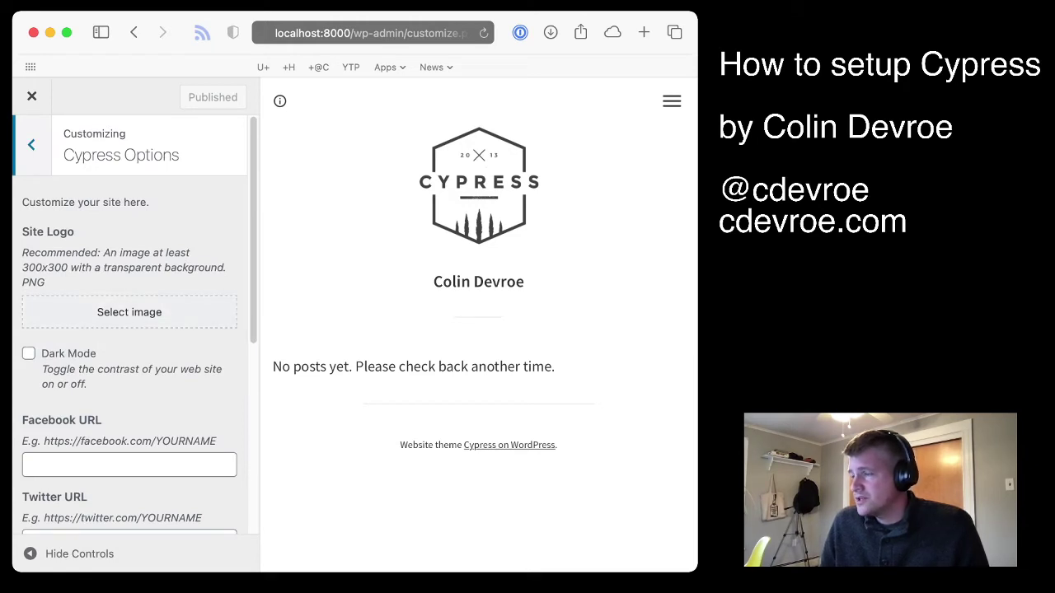
pyautogui.press('super+Tab')
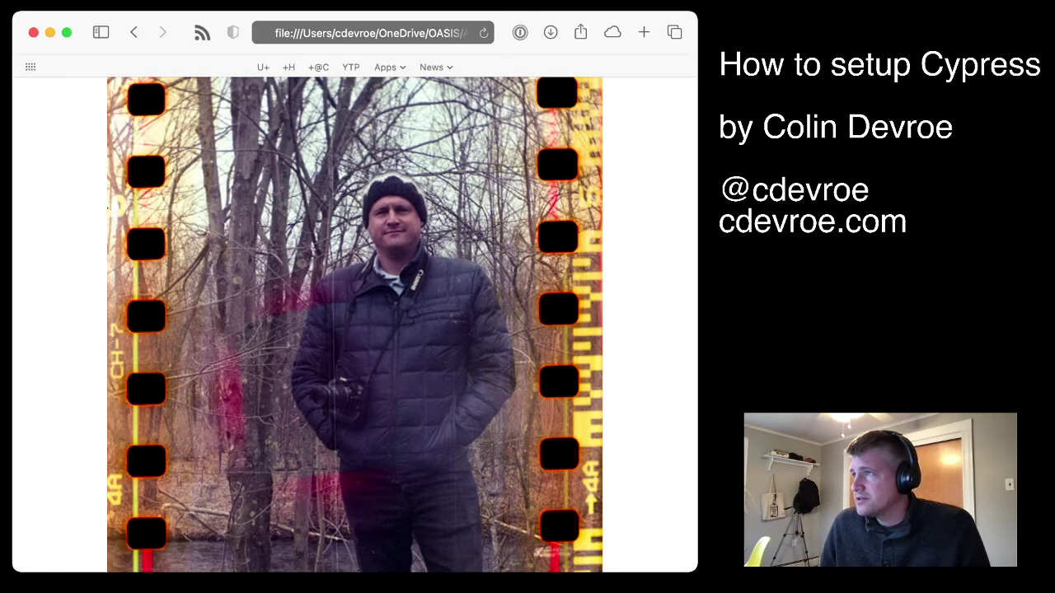
pyautogui.press('super+bracketleft')
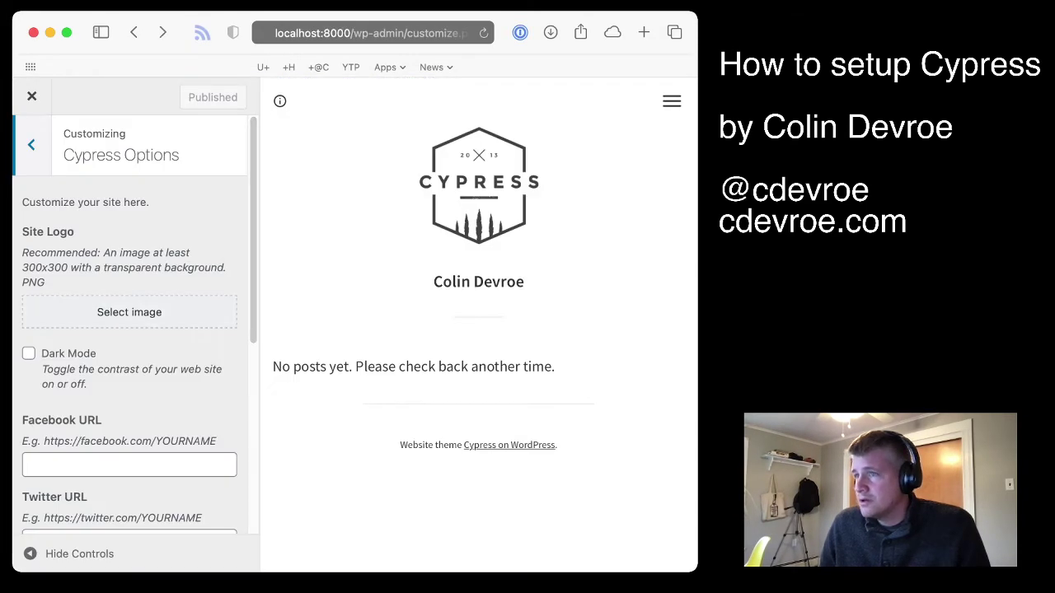
# Upload the photo into the media library and set it as the site logo
pyautogui.click(129, 312)
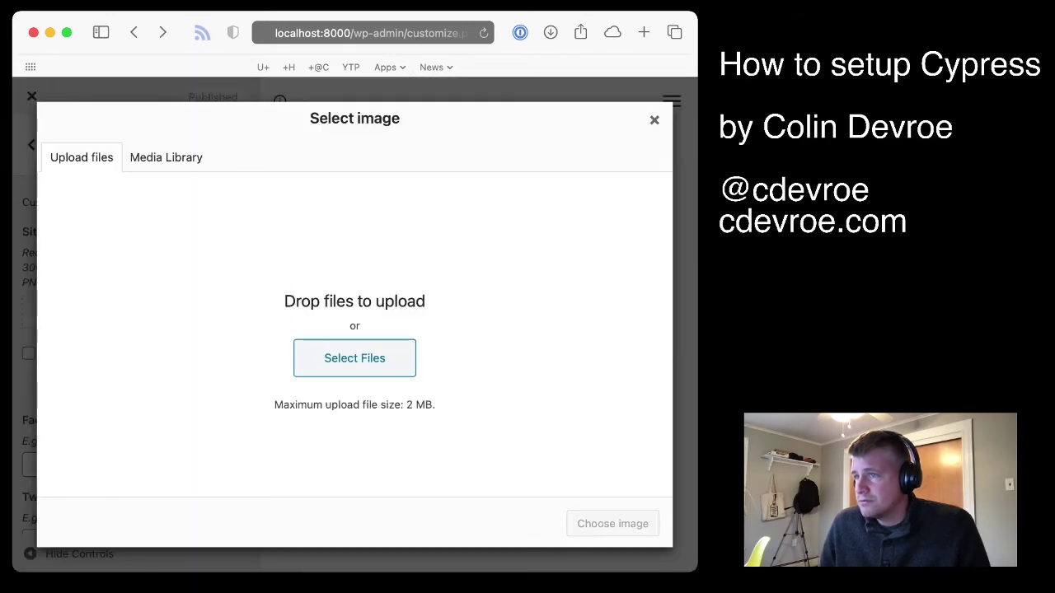
pyautogui.moveTo(527, 325); pyautogui.dragTo(354, 325)
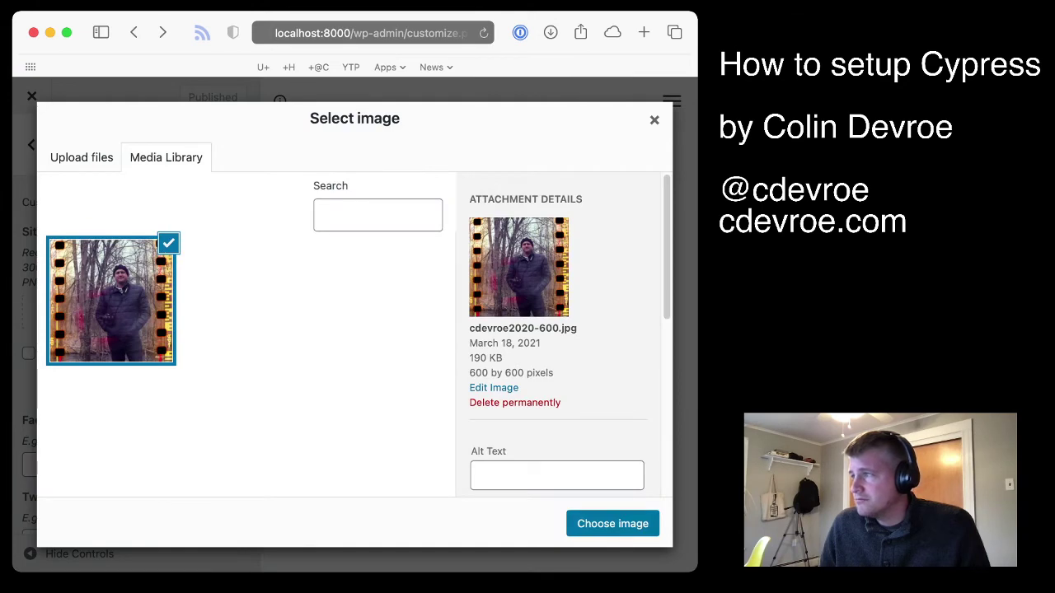
pyautogui.click(612, 524)
# Fill in the Twitter and Micro.blog profile URLs and publish the Customizer changes
pyautogui.scroll(-5, 129, 330)
pyautogui.click(129, 305)
pyautogui.press('Tab')
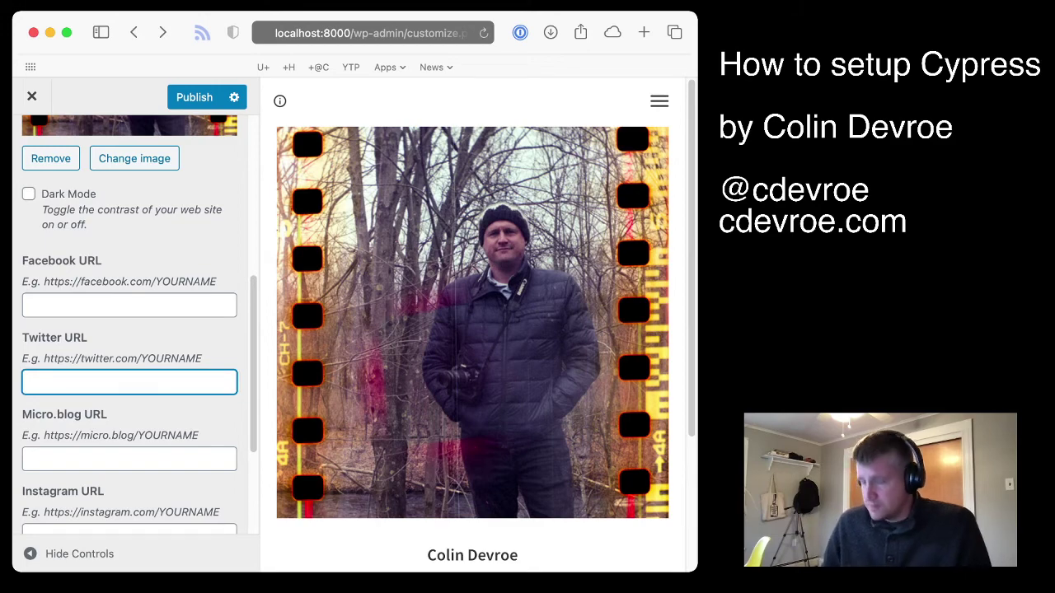
pyautogui.write('http://twitter.com/cdevroe')
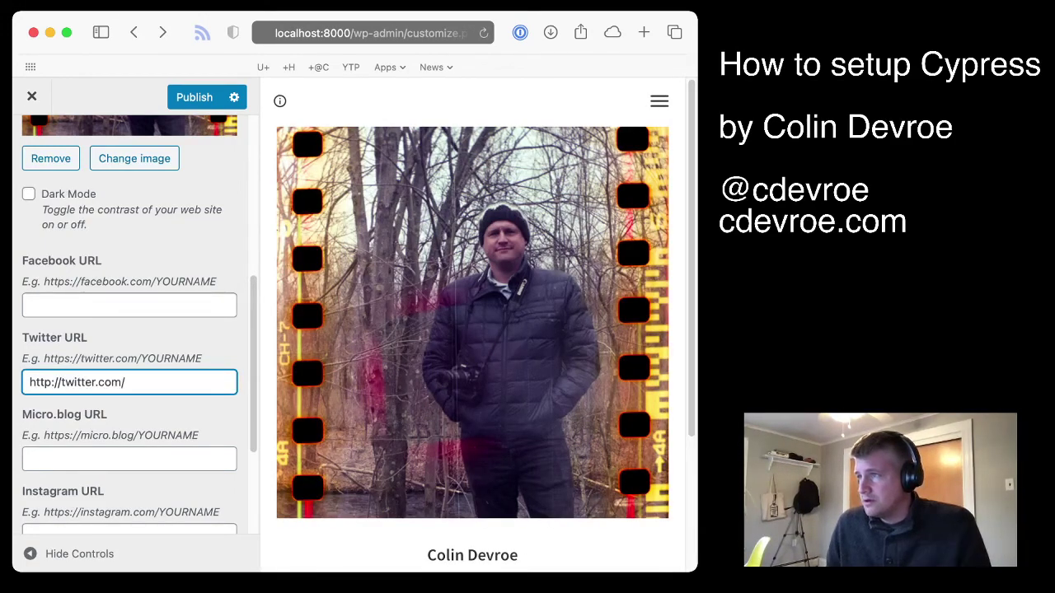
pyautogui.click(129, 459)
pyautogui.write('http:')
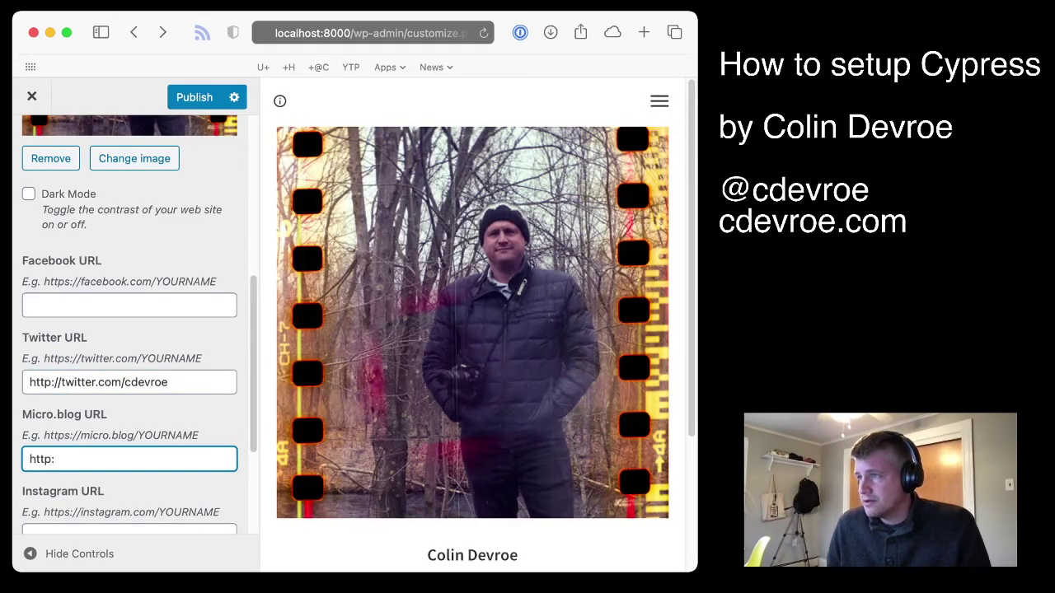
pyautogui.write('//micro.blog/cdevroe')
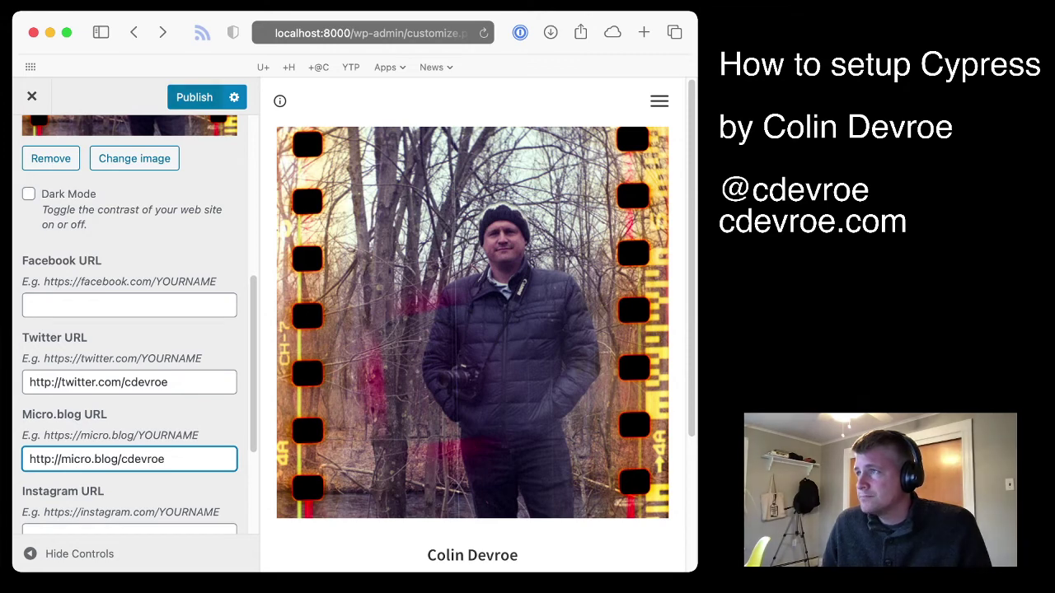
pyautogui.press('super+s')
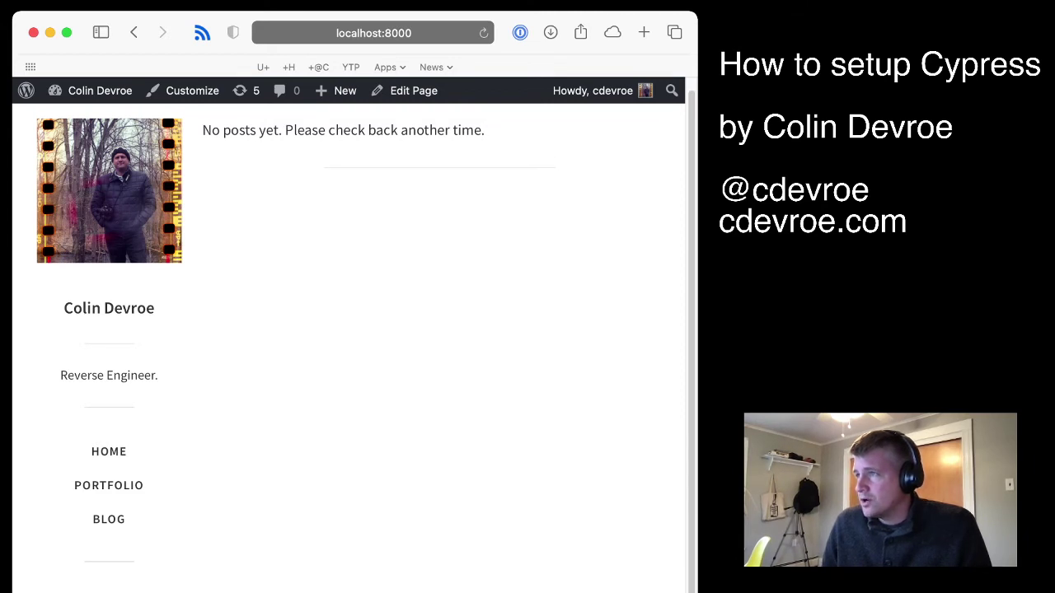
# In Customize > Widgets > Sidebar Widget Area, remove Search, Recent Posts and Recent Comments, publish, and close
pyautogui.click(192, 90)
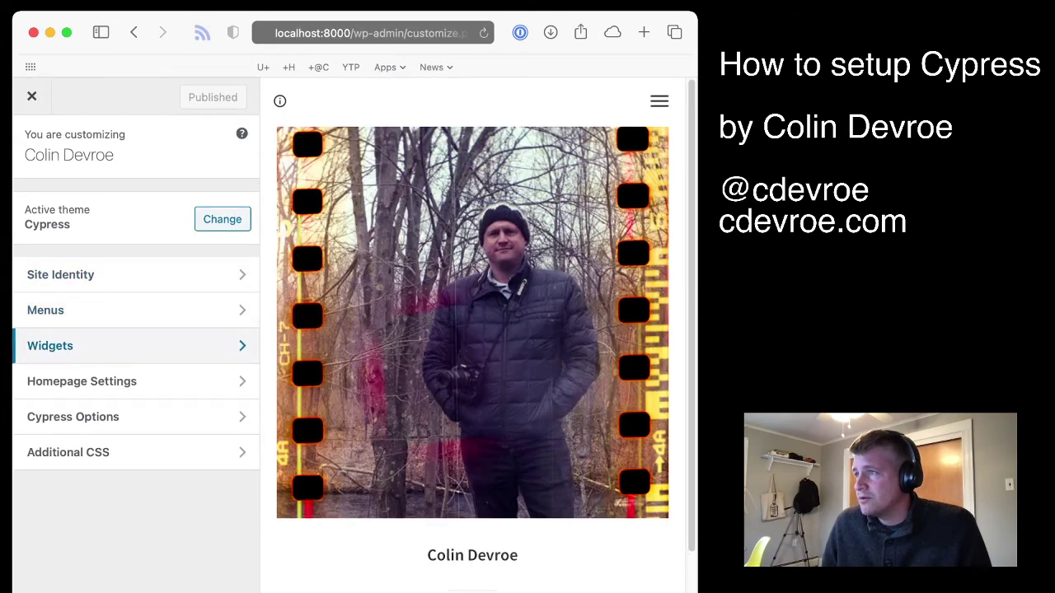
pyautogui.click(124, 345)
pyautogui.click(123, 301)
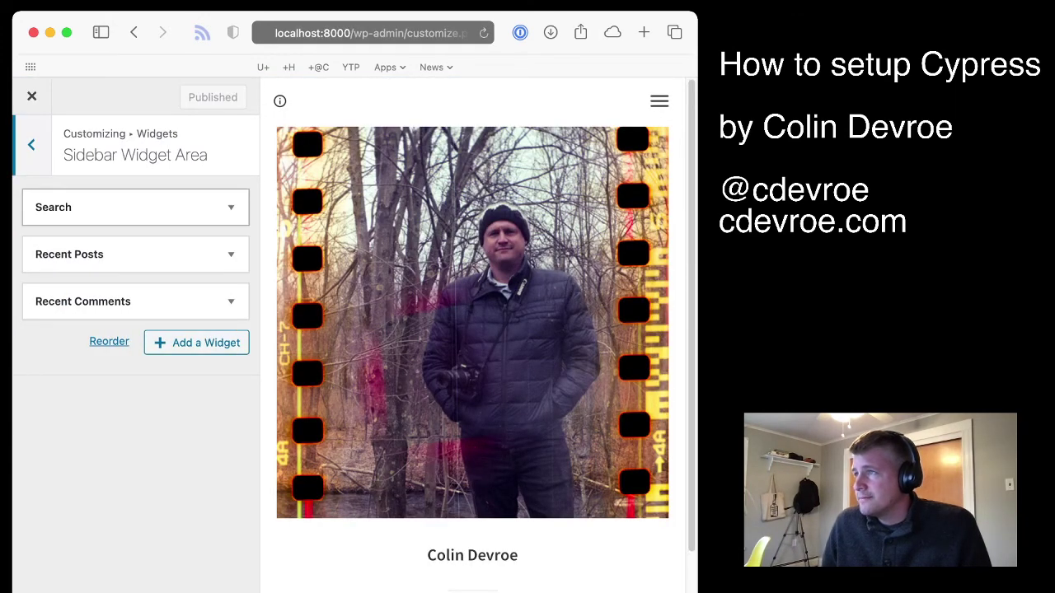
pyautogui.click(124, 207)
pyautogui.click(50, 296)
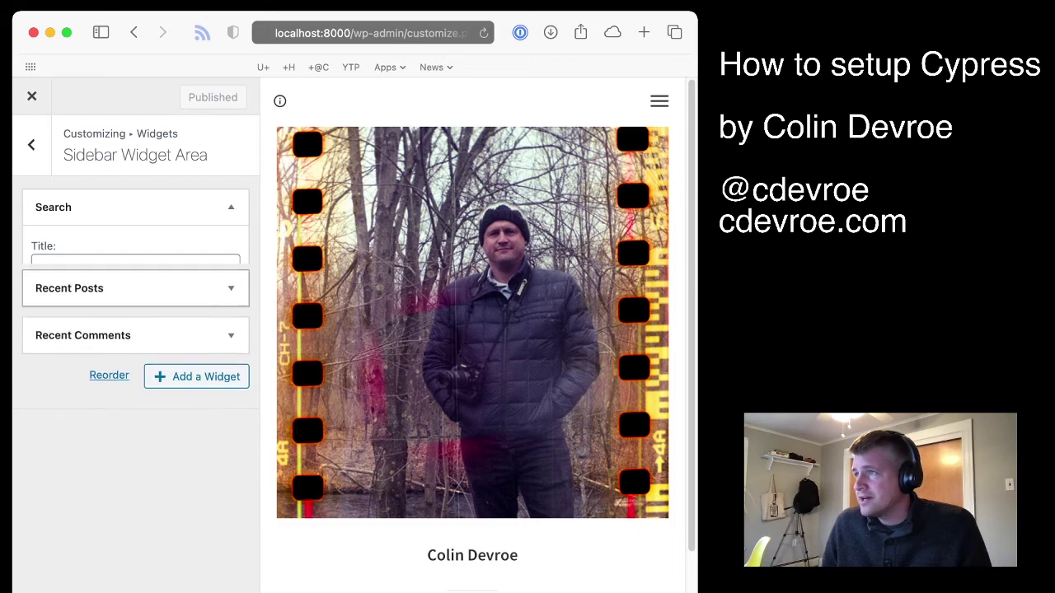
pyautogui.click(123, 207)
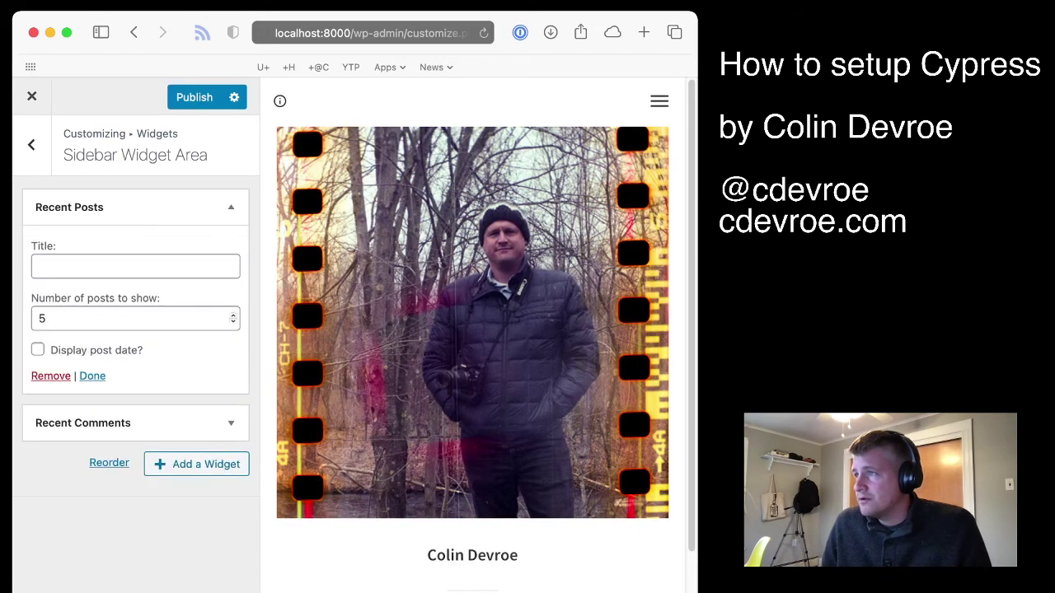
pyautogui.click(50, 376)
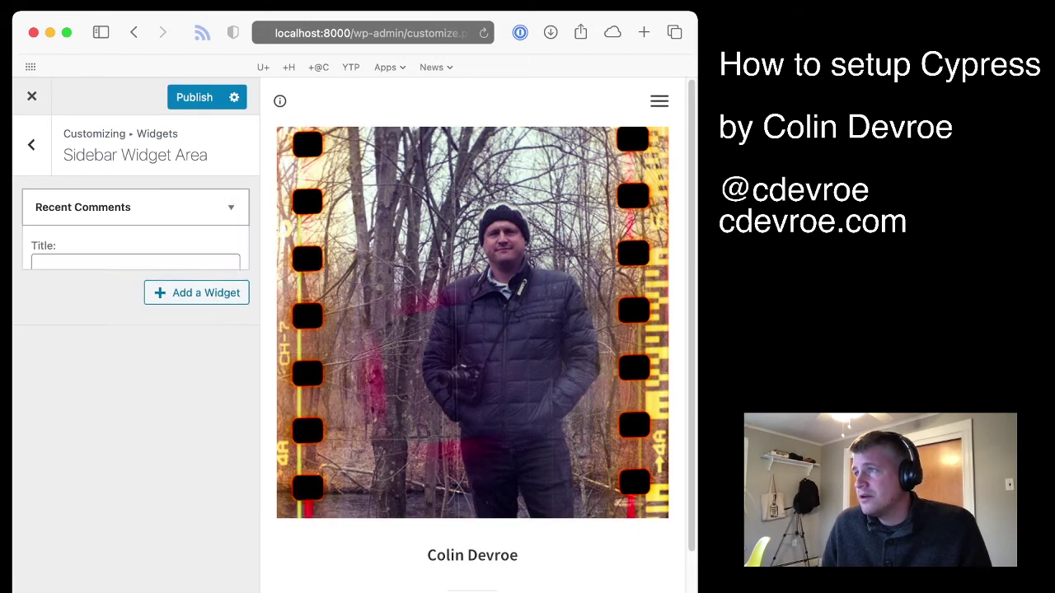
pyautogui.click(40, 347)
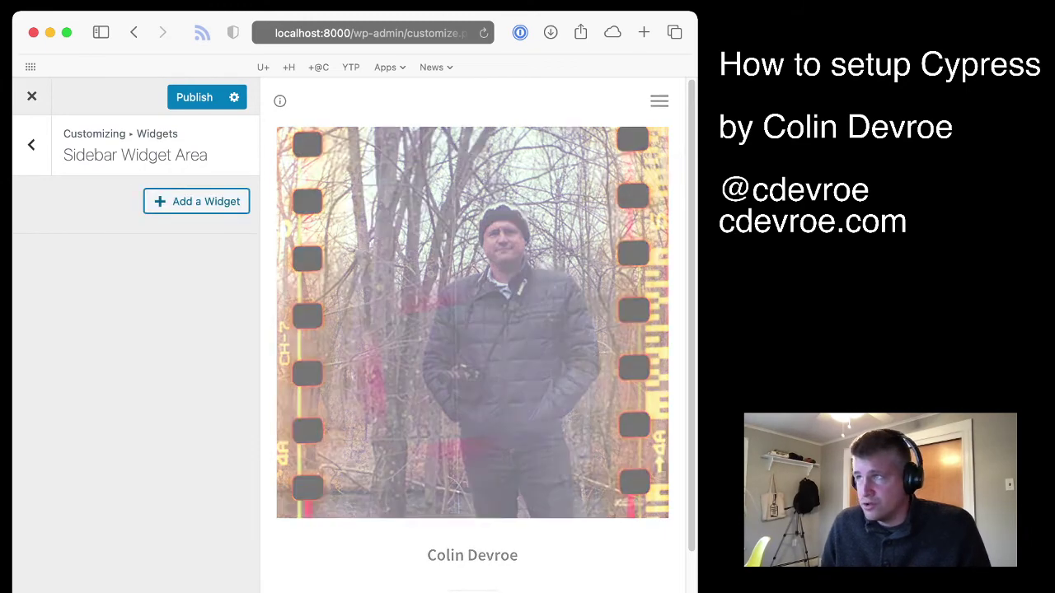
pyautogui.click(194, 98)
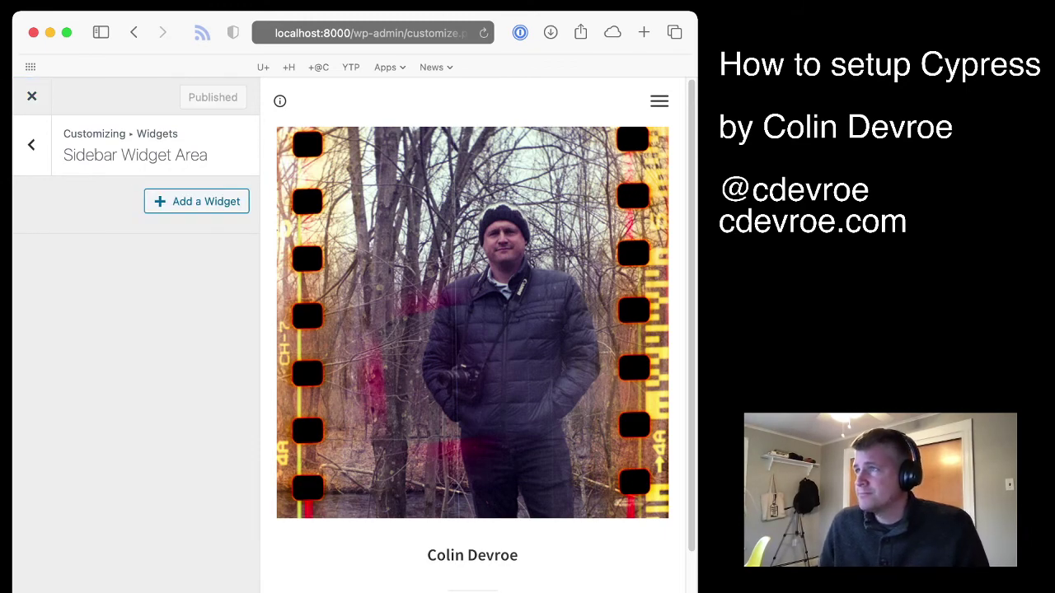
pyautogui.click(31, 96)
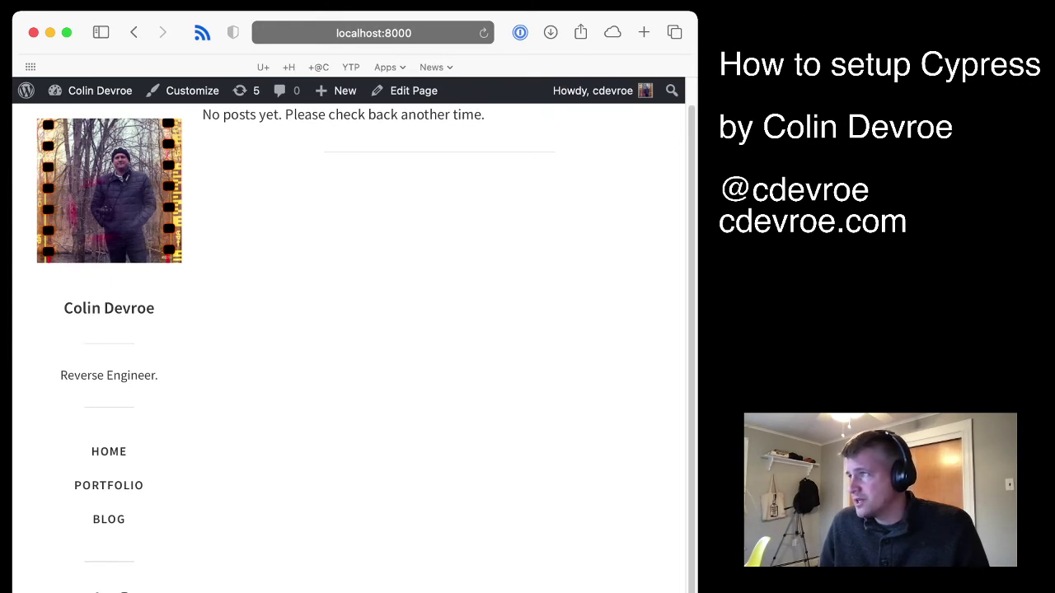
pyautogui.press('super+Tab')
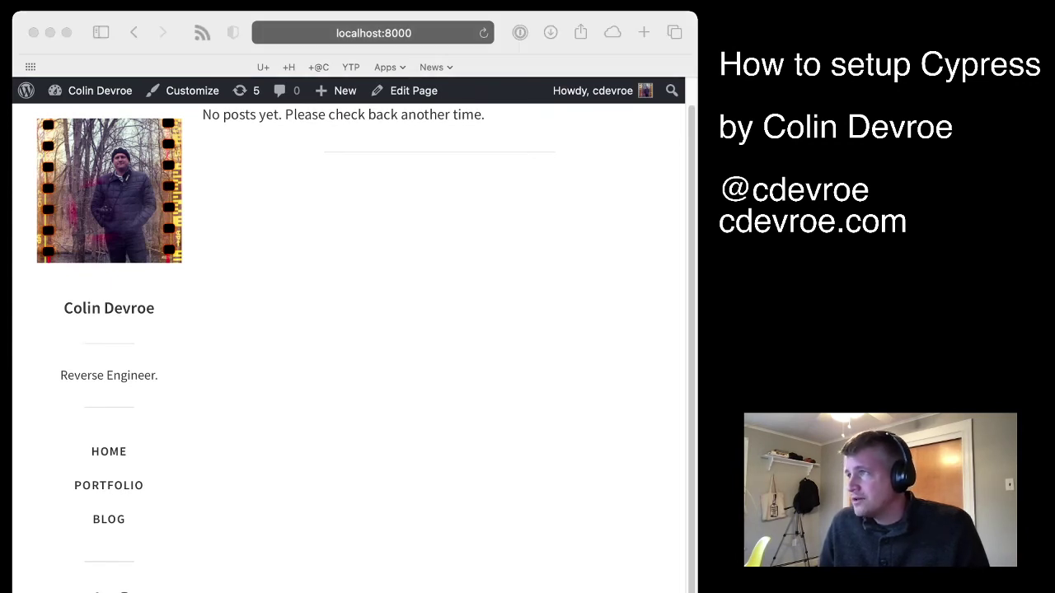
pyautogui.press('super+Tab')
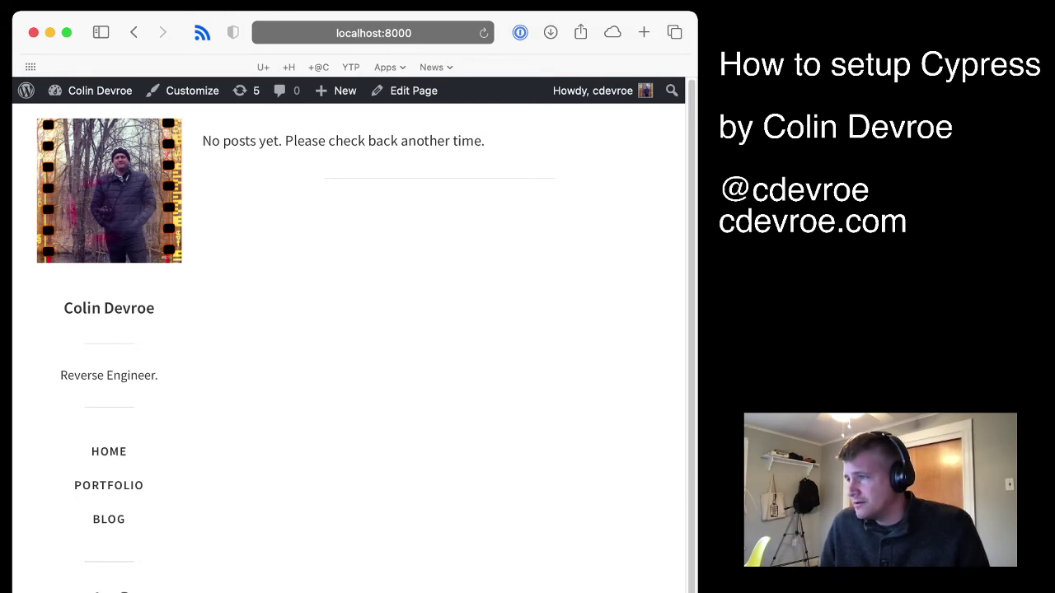
pyautogui.press('super+Tab')
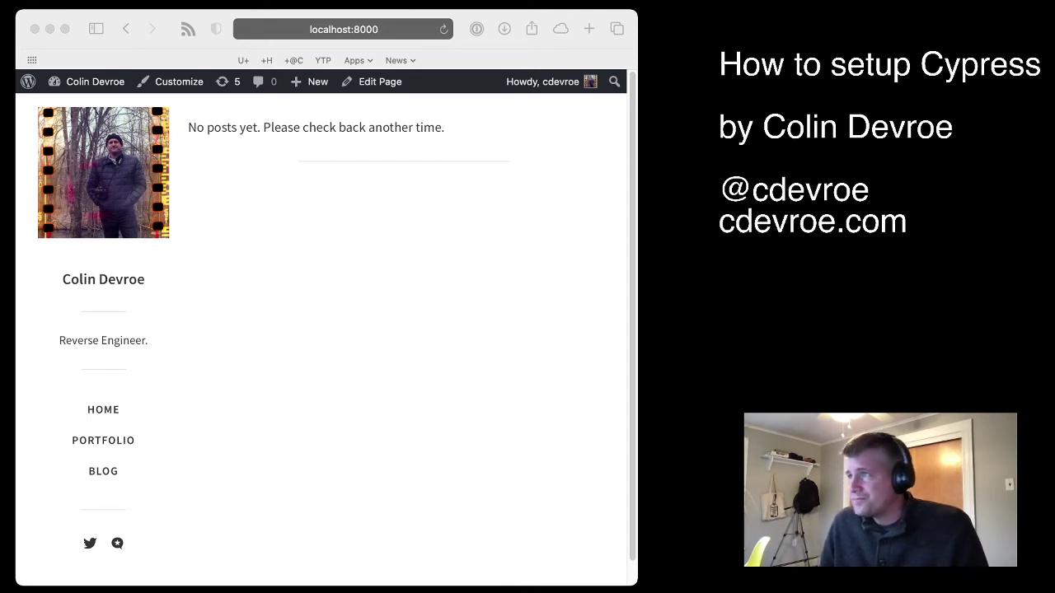
pyautogui.press('super+Tab')
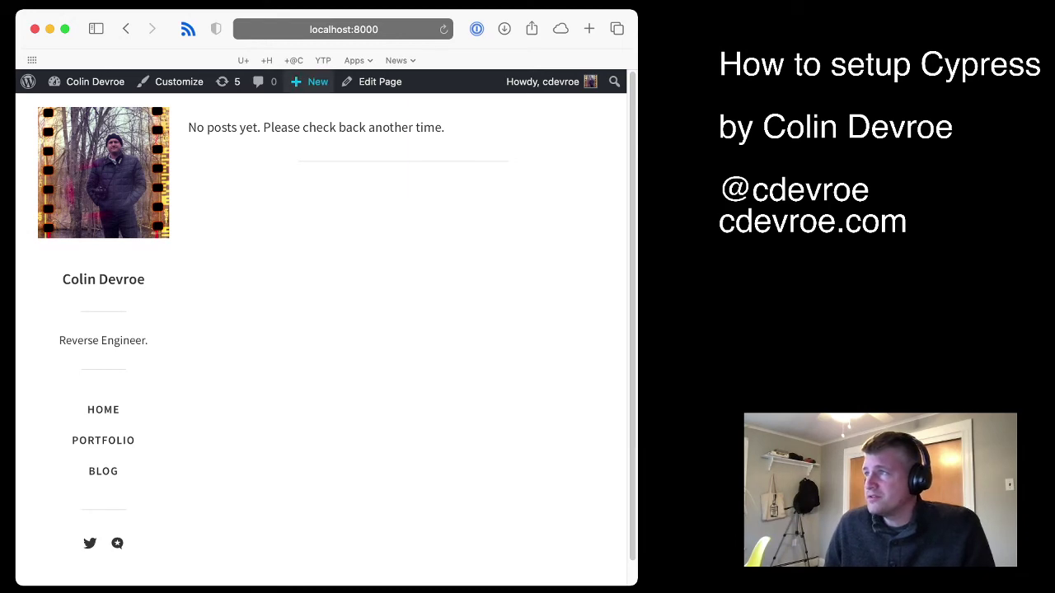
# Upload the six img20201001 photos through New > Media using Select Files
pyautogui.moveTo(312, 82)
pyautogui.click(304, 128)
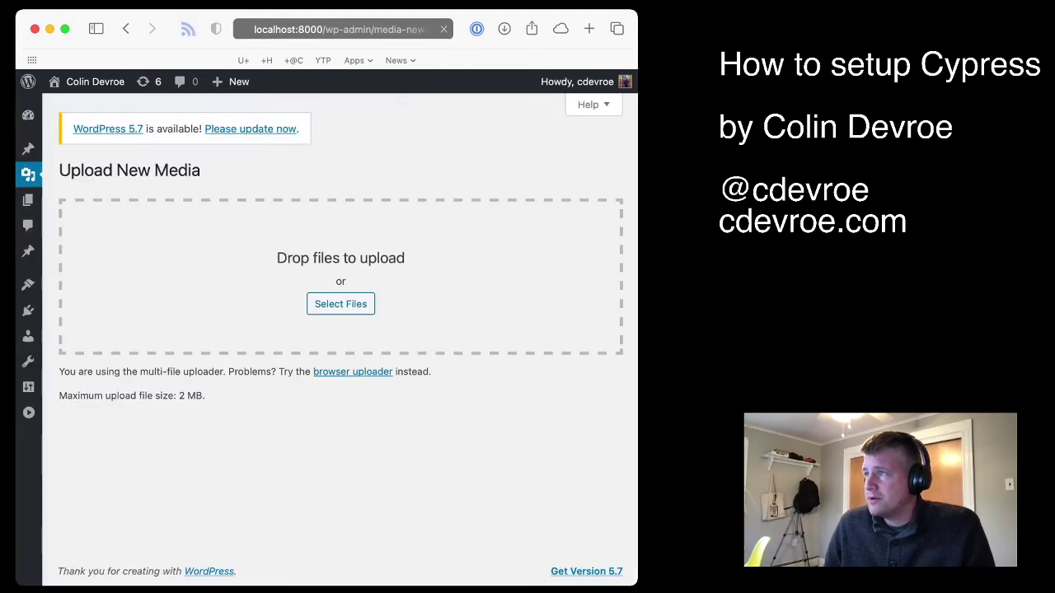
pyautogui.click(340, 304)
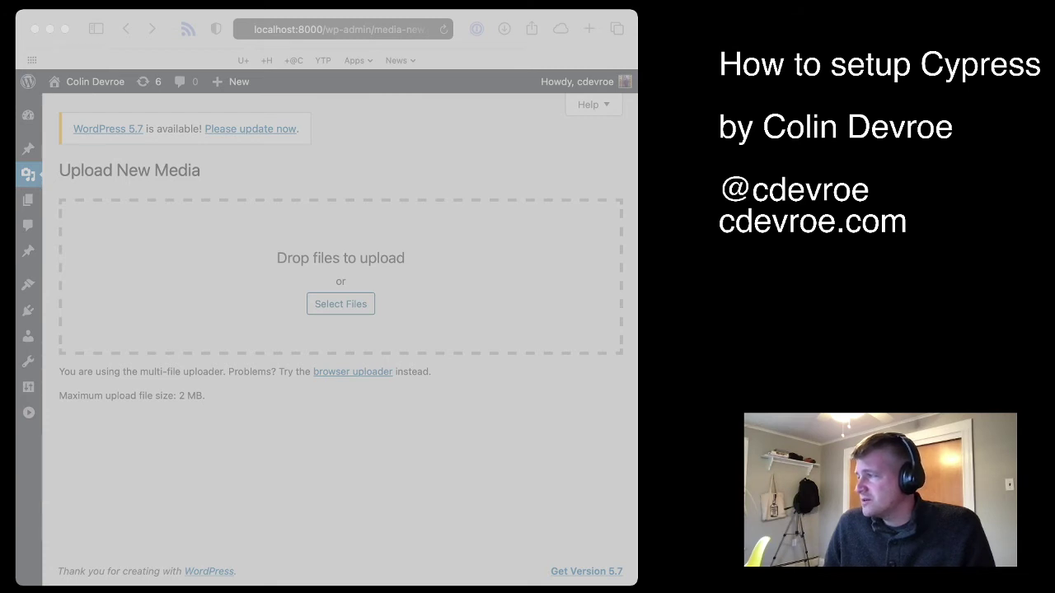
pyautogui.press('Return')
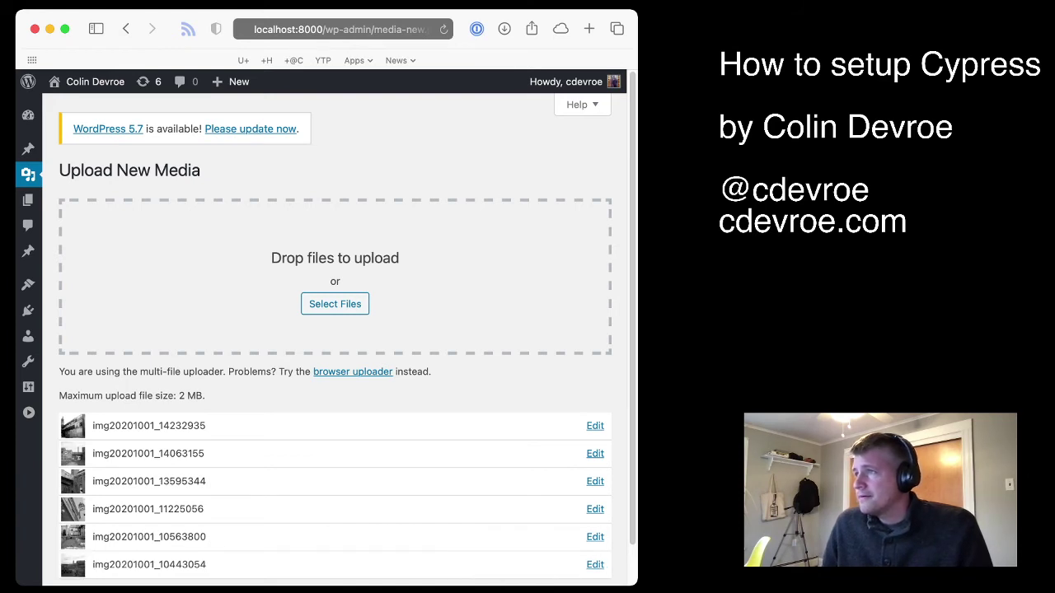
pyautogui.moveTo(233, 81)
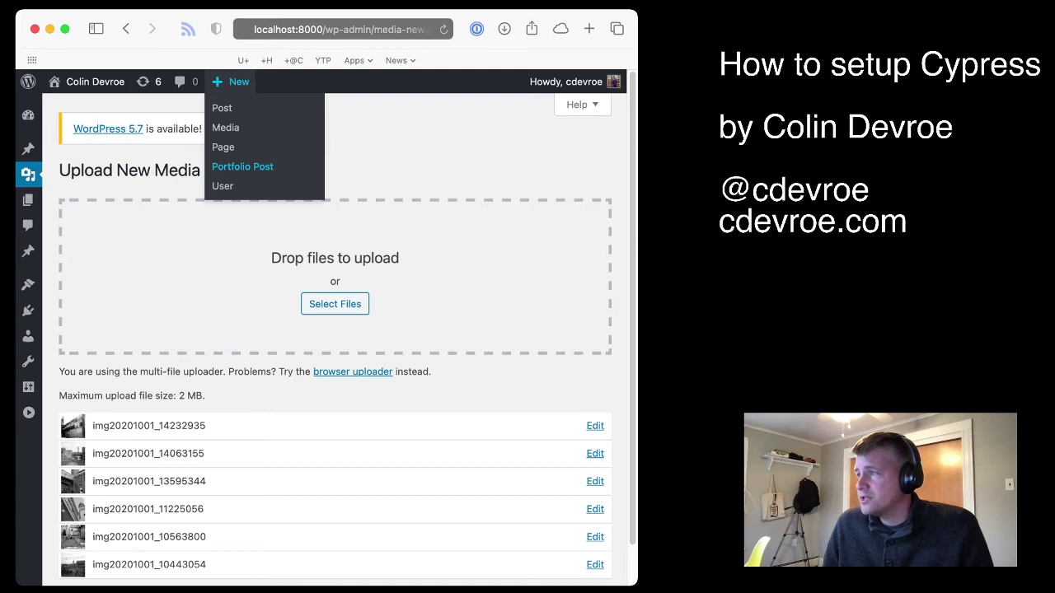
# Create a new Portfolio Post titled 'Title of Portfolio piece'
pyautogui.click(242, 167)
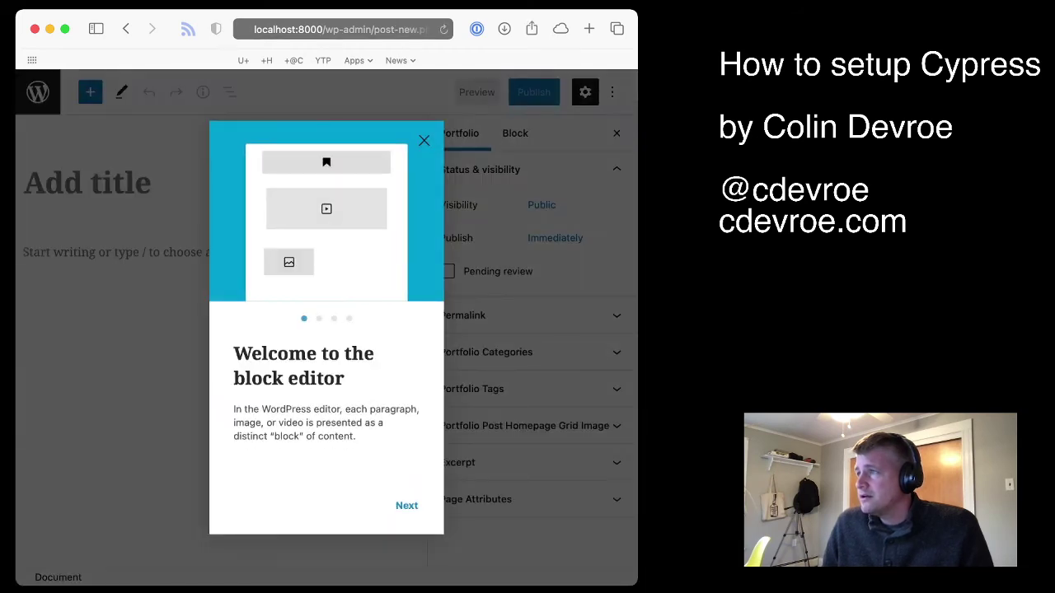
pyautogui.click(423, 140)
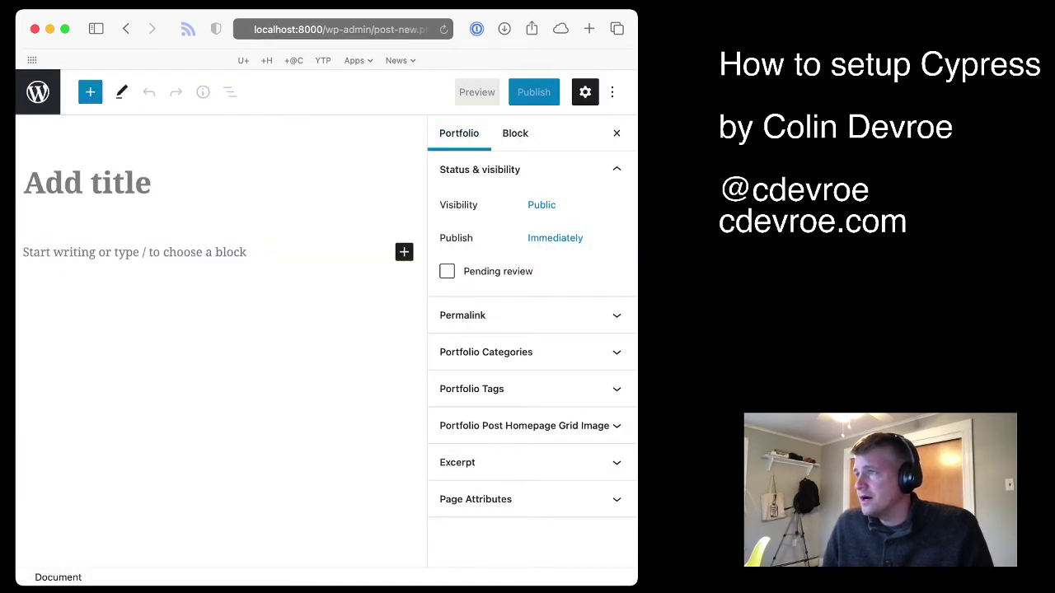
pyautogui.click(25, 182)
pyautogui.write('Tit')
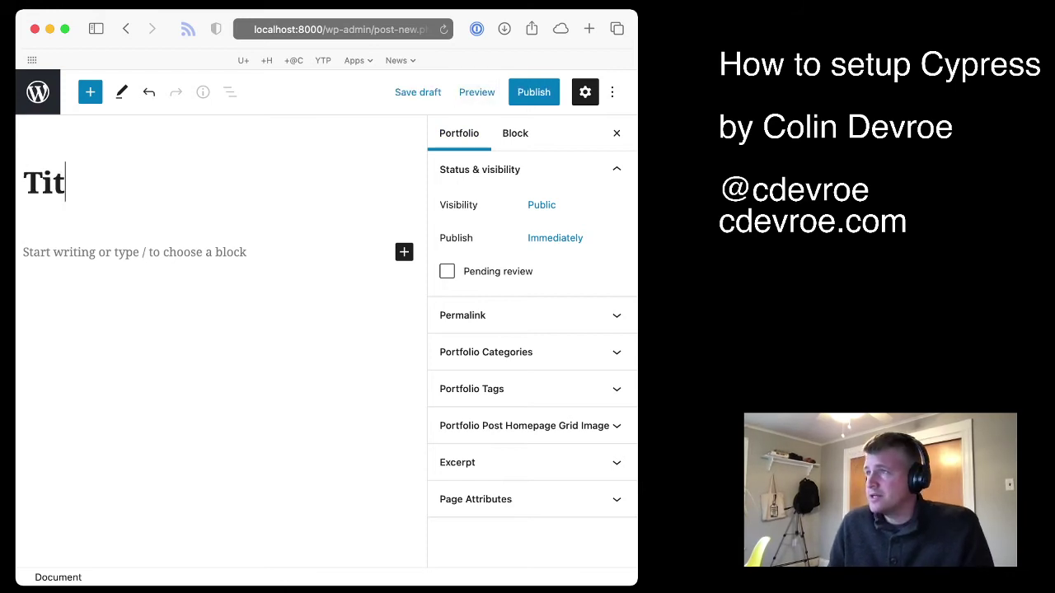
pyautogui.write('le of Portfo')
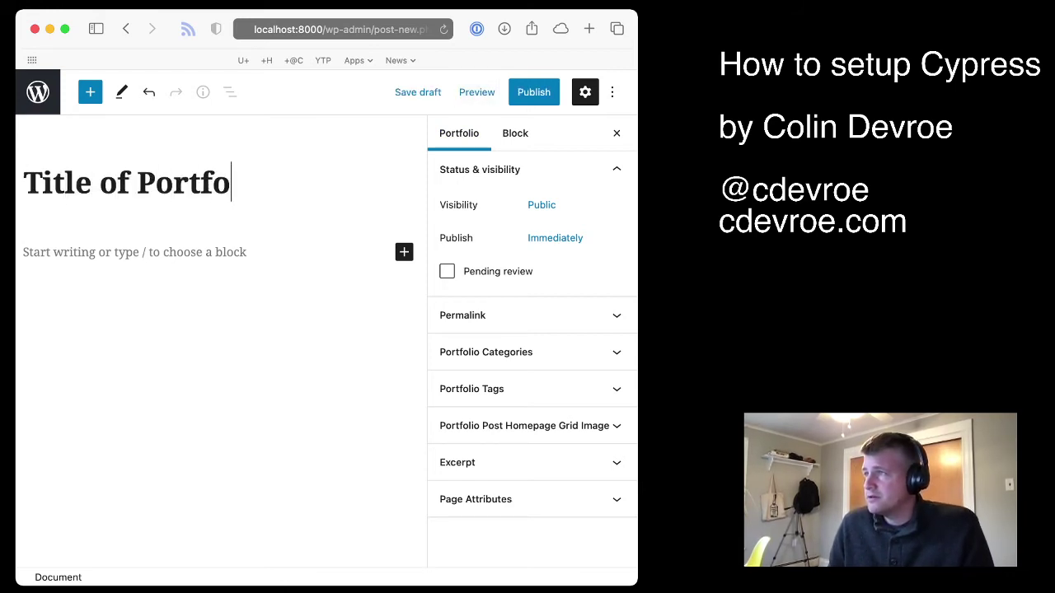
pyautogui.write('lio piece')
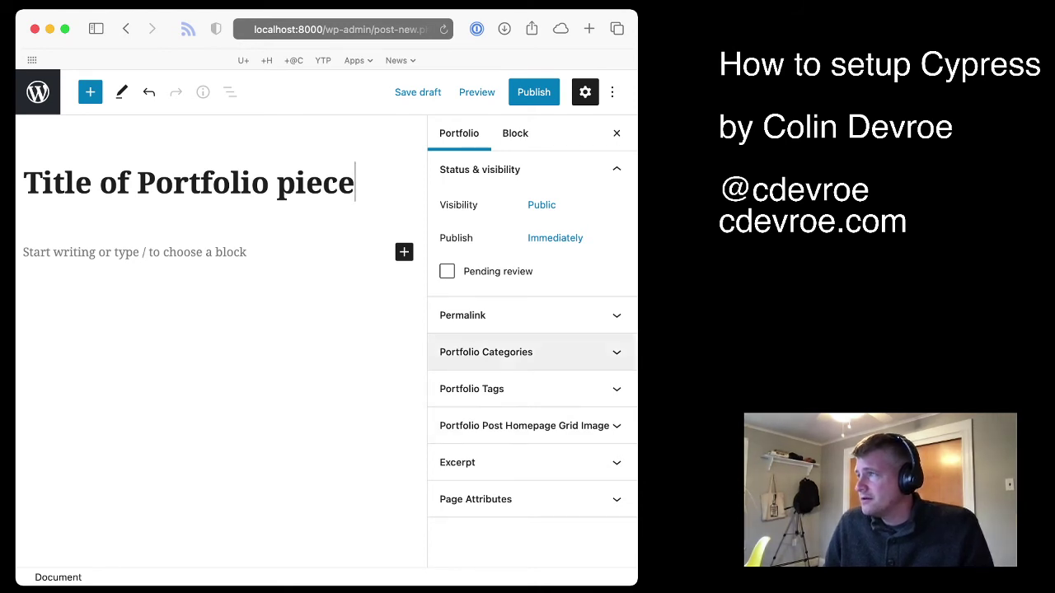
# Set the barbed-wire fence photo as the Portfolio Post Homepage Grid Image
pyautogui.click(495, 499)
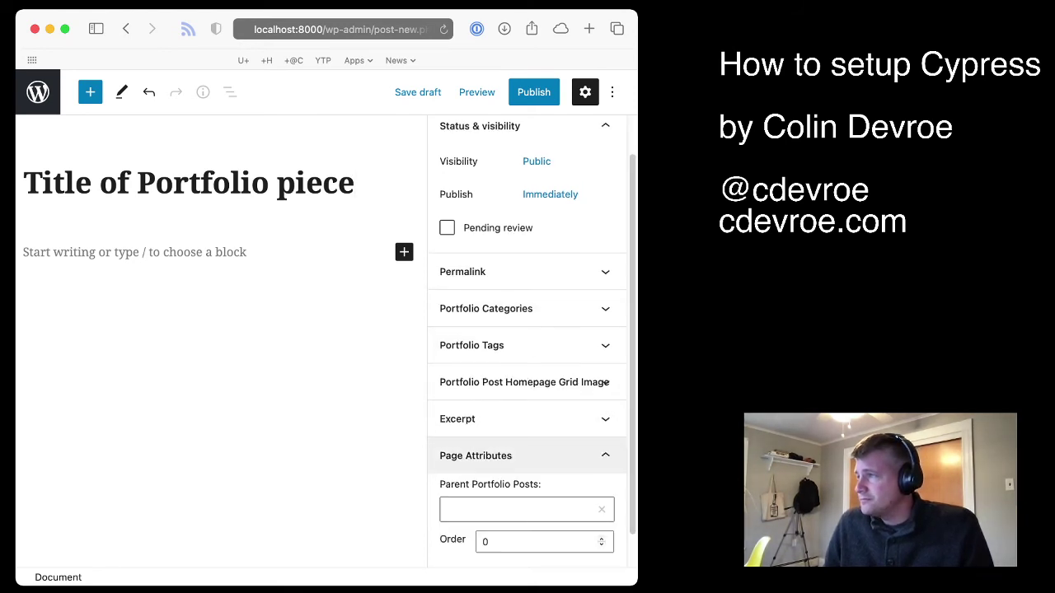
pyautogui.scroll(2, 527, 412)
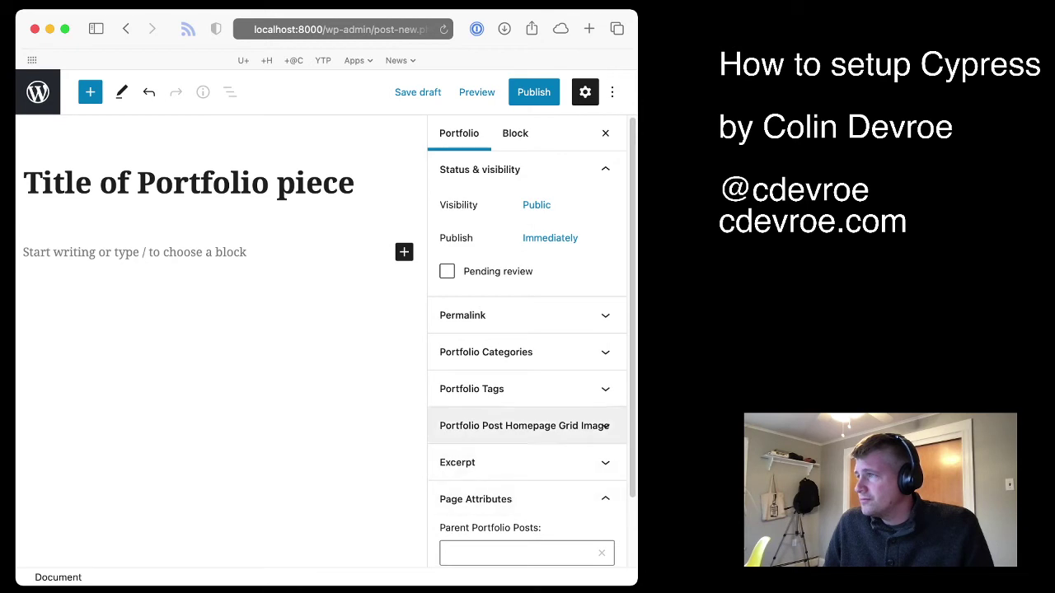
pyautogui.click(524, 425)
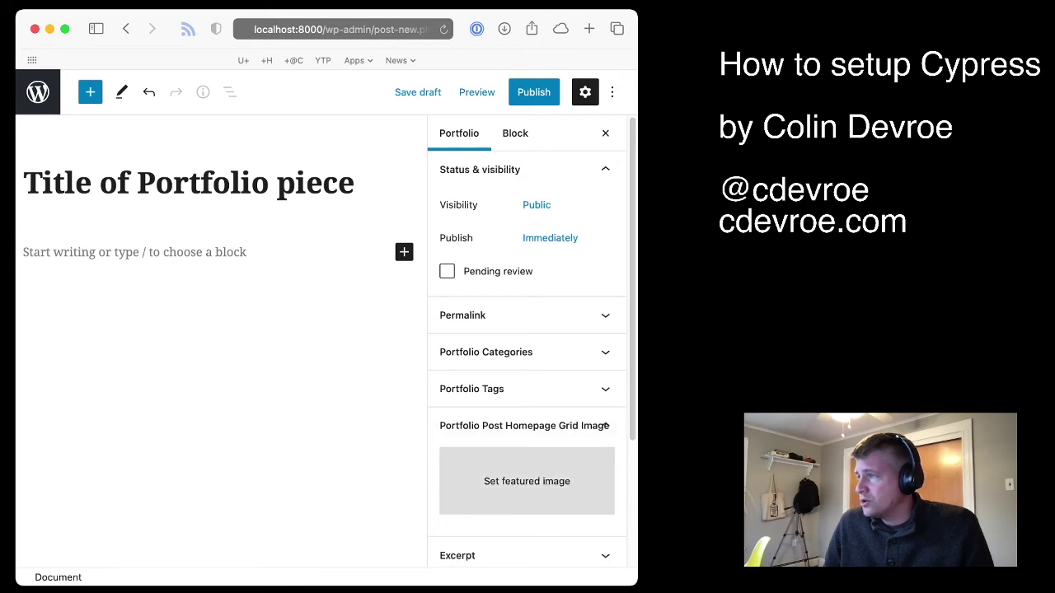
pyautogui.click(527, 481)
pyautogui.click(103, 270)
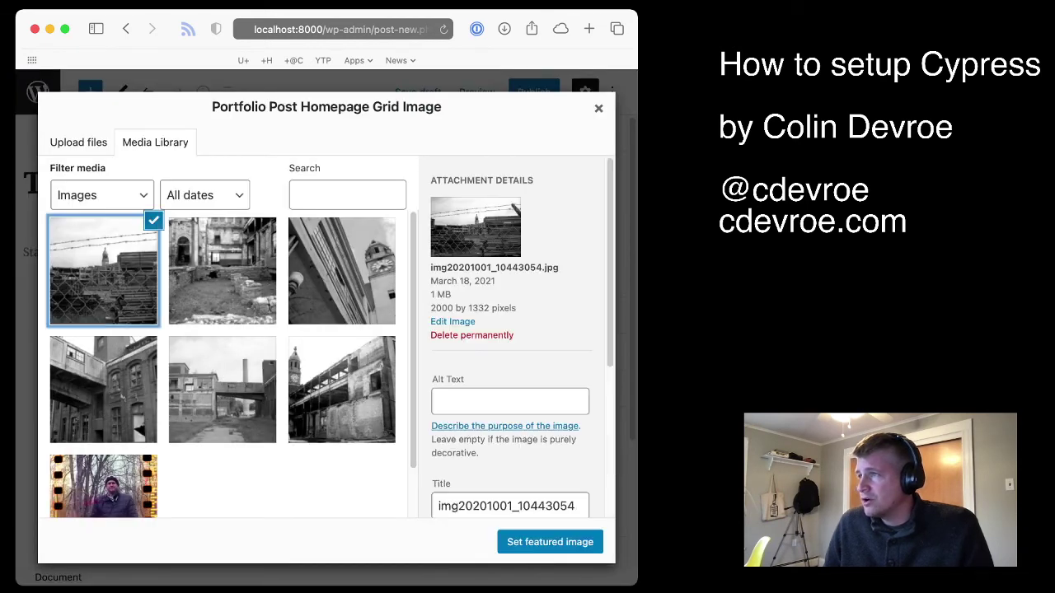
pyautogui.click(550, 541)
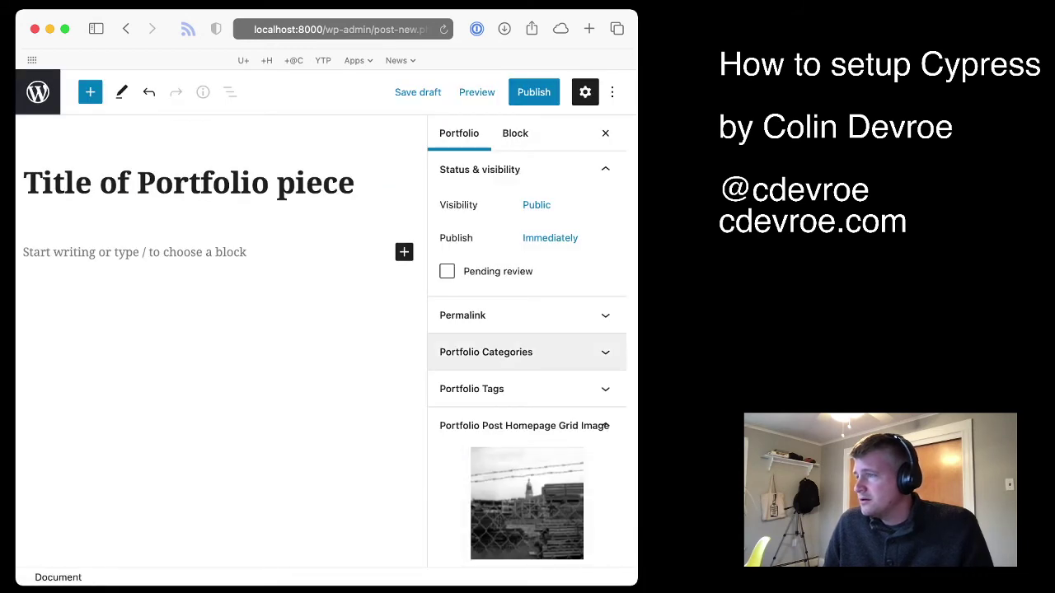
pyautogui.scroll(-2, 527, 330)
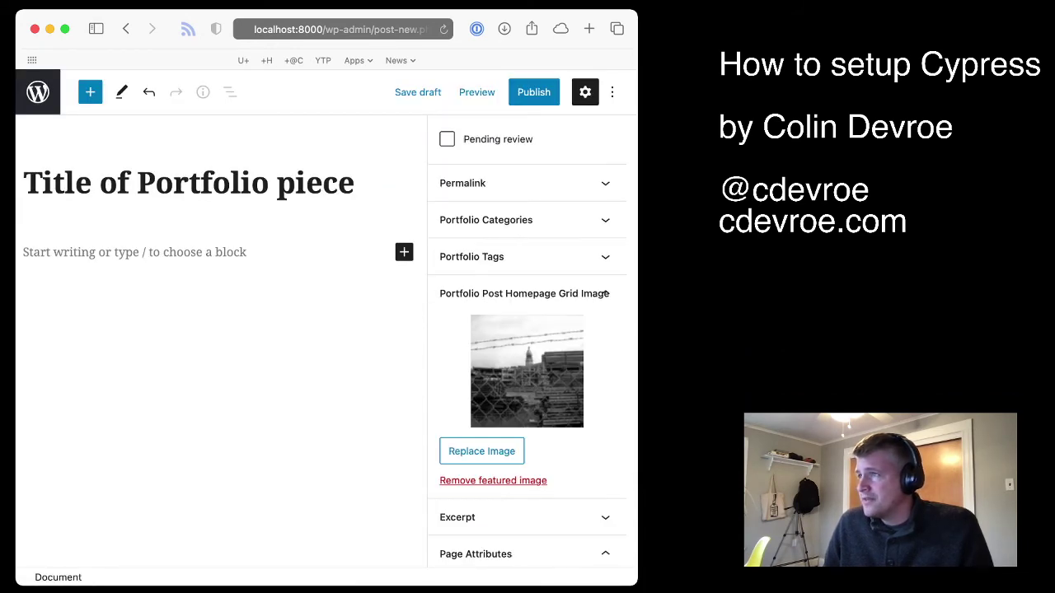
pyautogui.click(123, 253)
# Insert an Image block with the fence photo into the post body
pyautogui.click(404, 249)
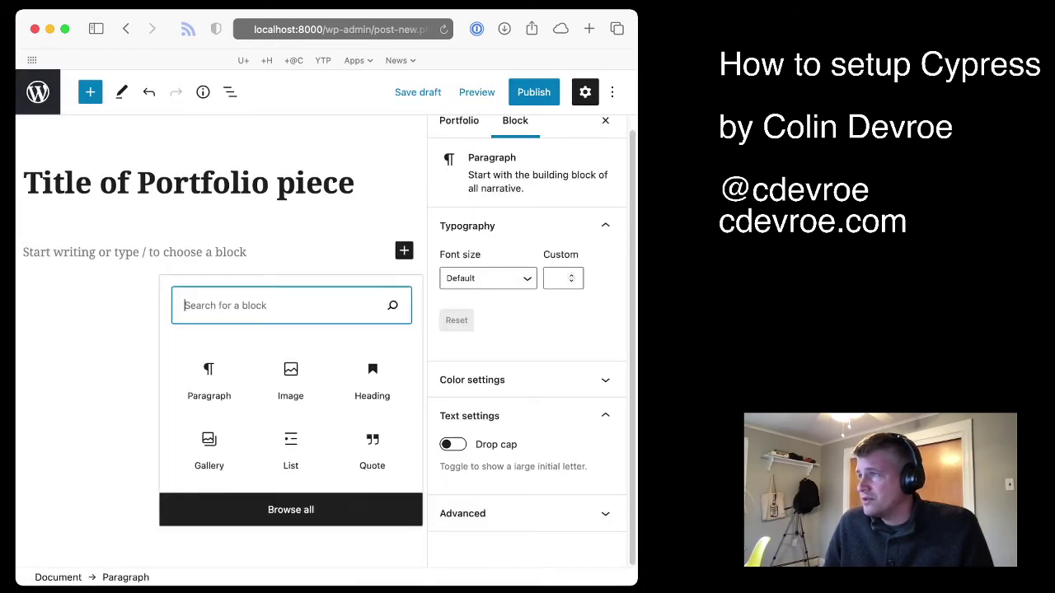
pyautogui.click(289, 376)
pyautogui.press('Tab')
pyautogui.press('Return')
pyautogui.click(103, 270)
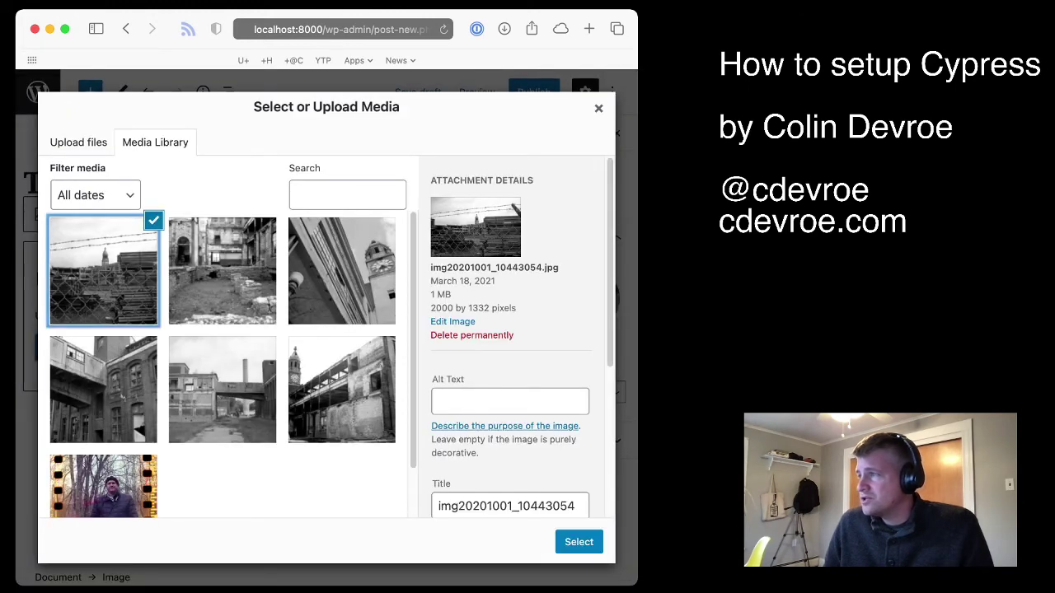
pyautogui.click(578, 542)
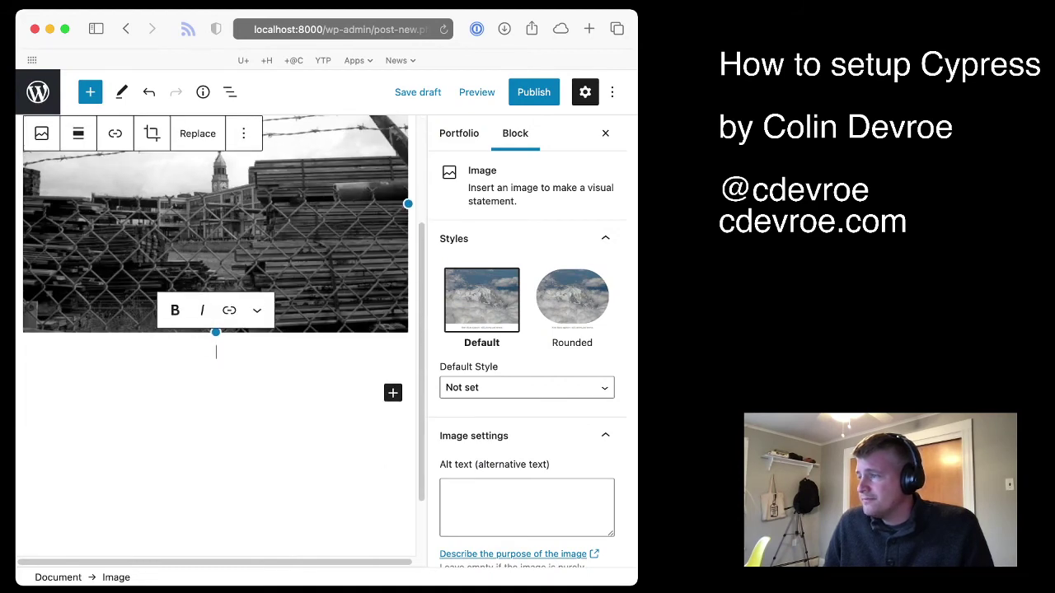
# Add a 50/50 Columns block and put the tall building photo in the first column
pyautogui.click(392, 392)
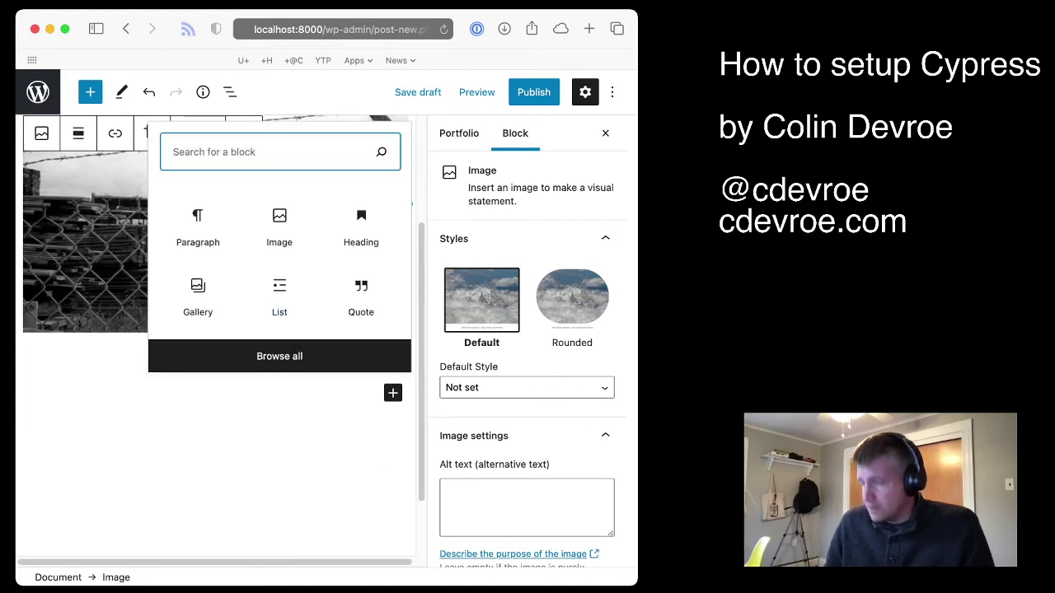
pyautogui.write('colum')
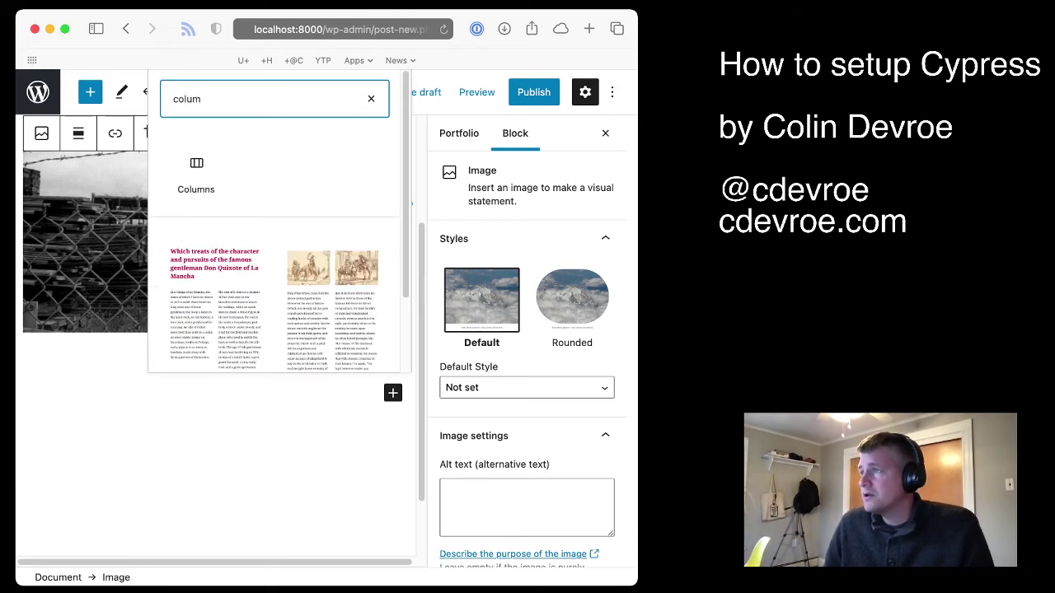
pyautogui.press('Return')
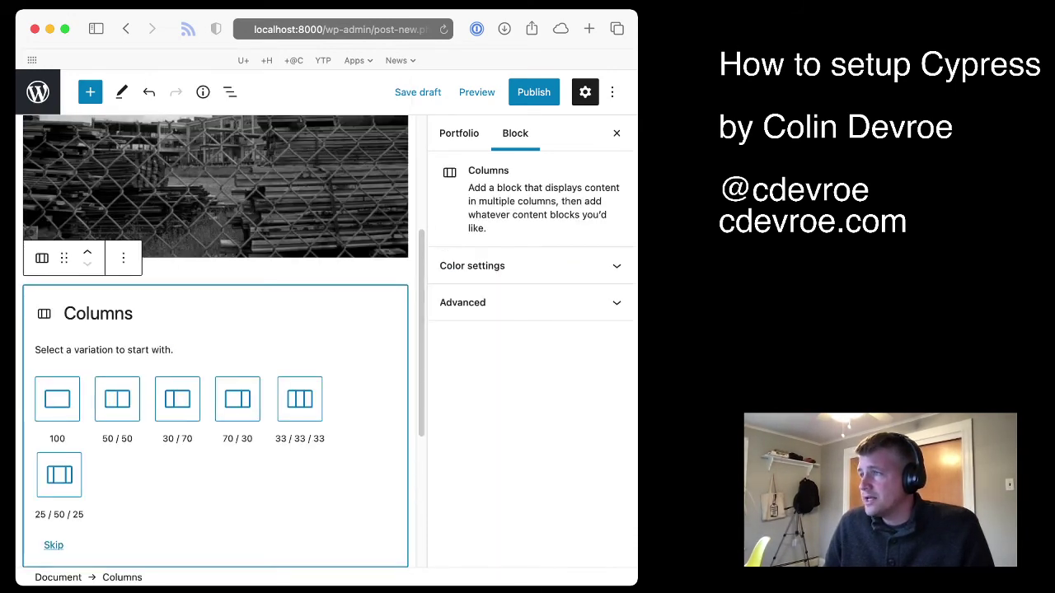
pyautogui.click(117, 399)
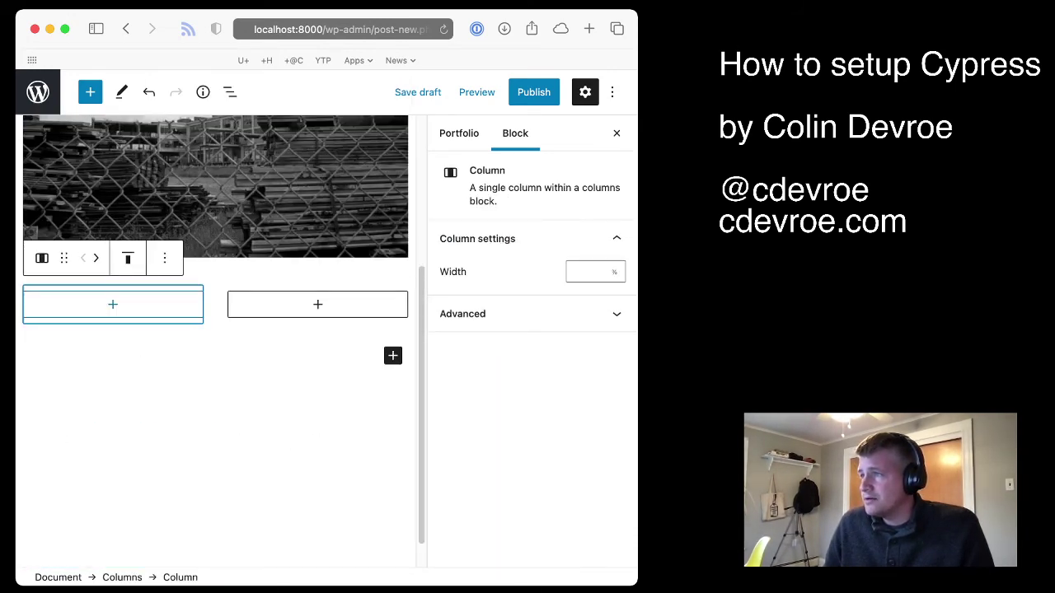
pyautogui.click(113, 304)
pyautogui.click(226, 431)
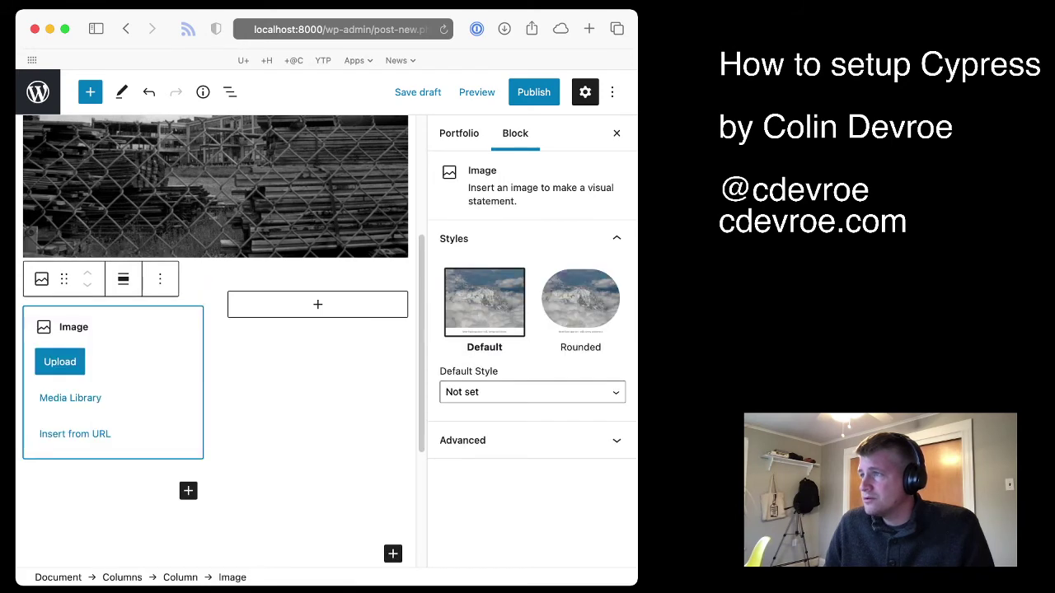
pyautogui.click(70, 398)
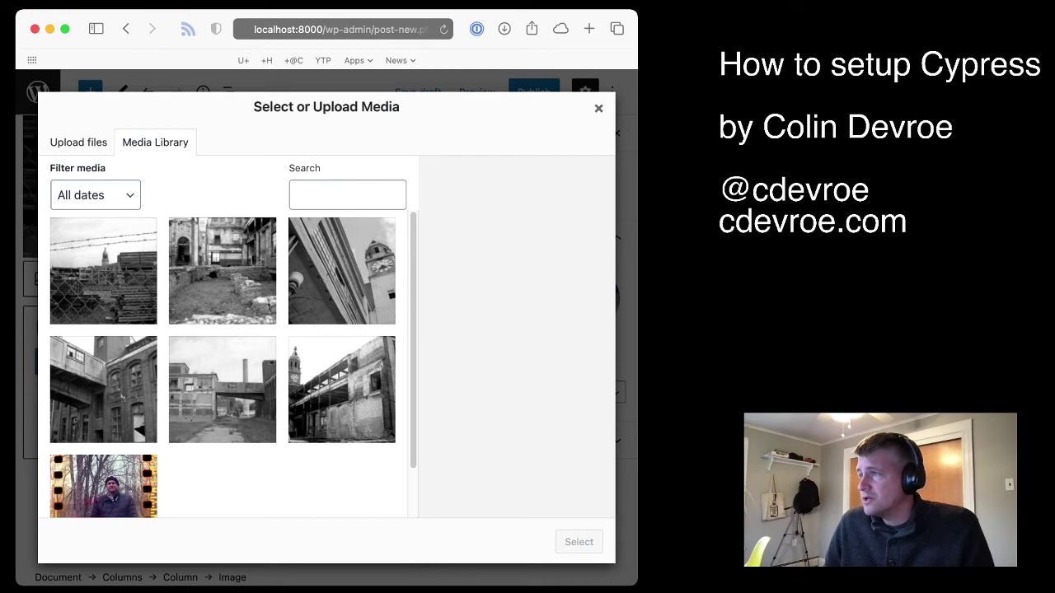
pyautogui.click(103, 389)
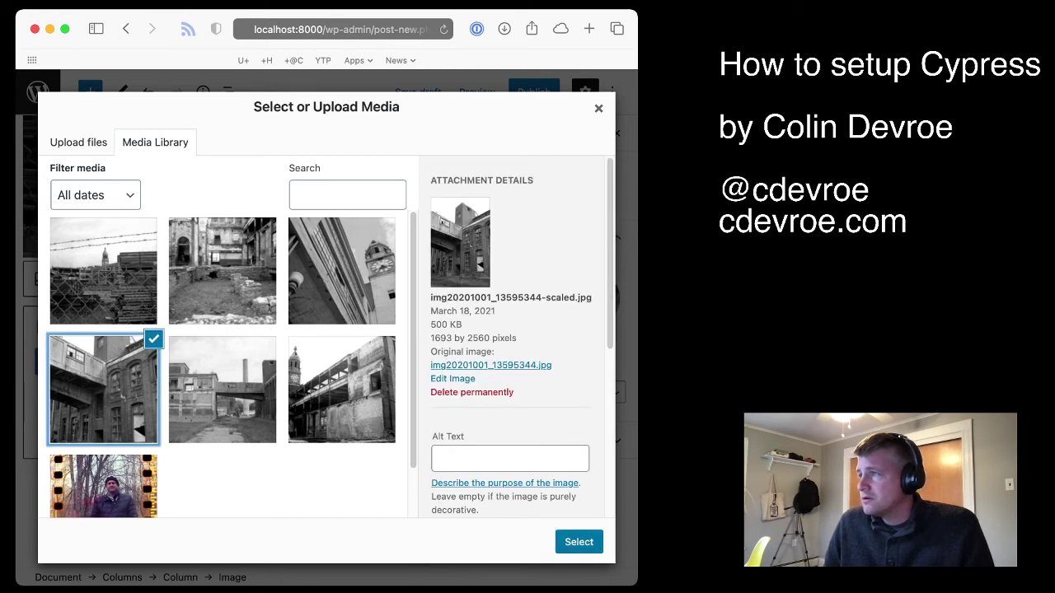
pyautogui.click(579, 541)
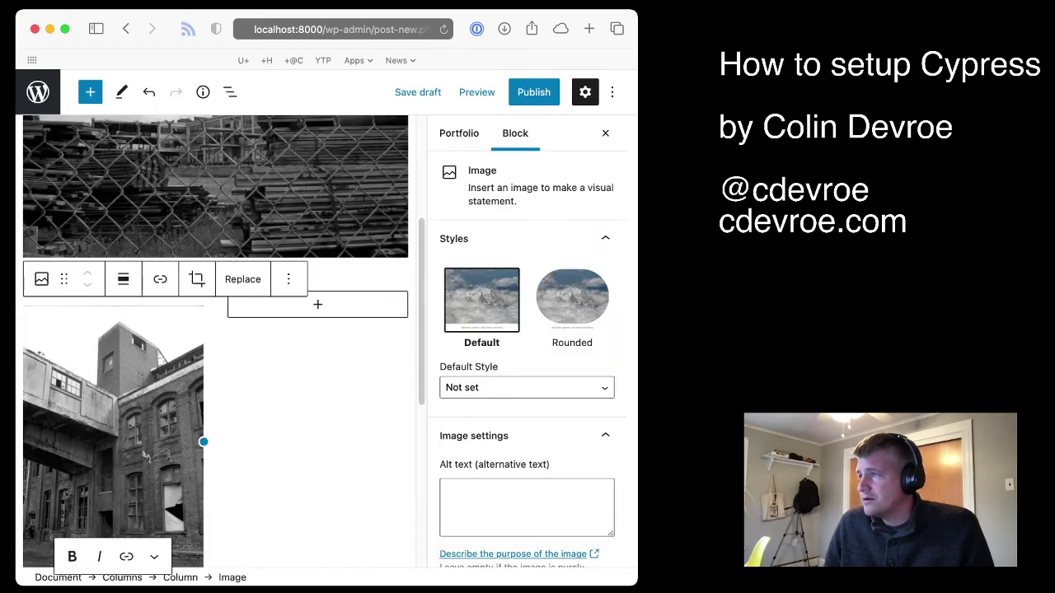
# Put the rubble-courtyard photo in the second column
pyautogui.click(317, 305)
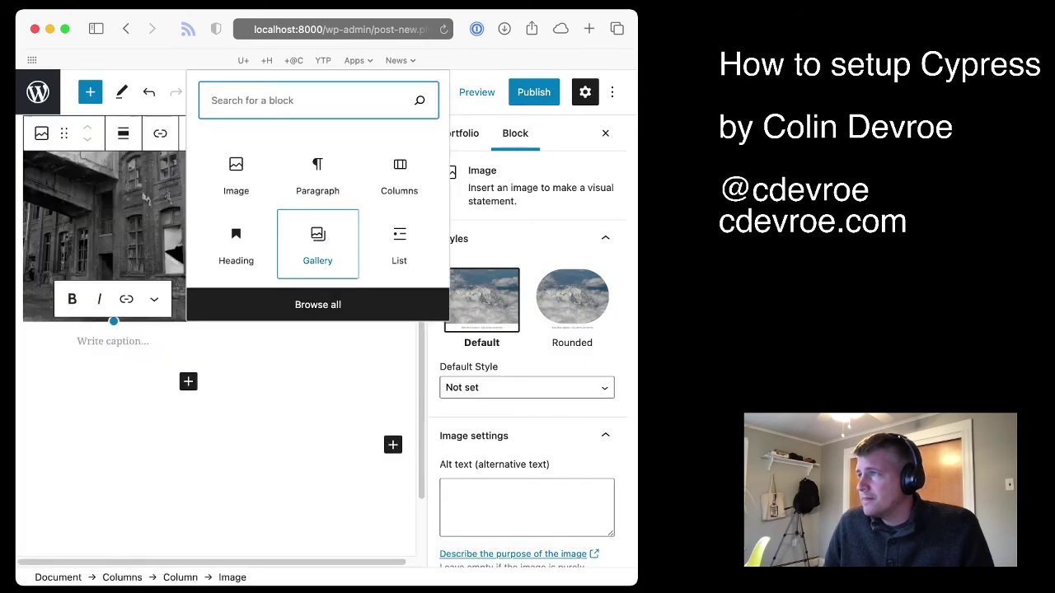
pyautogui.click(236, 173)
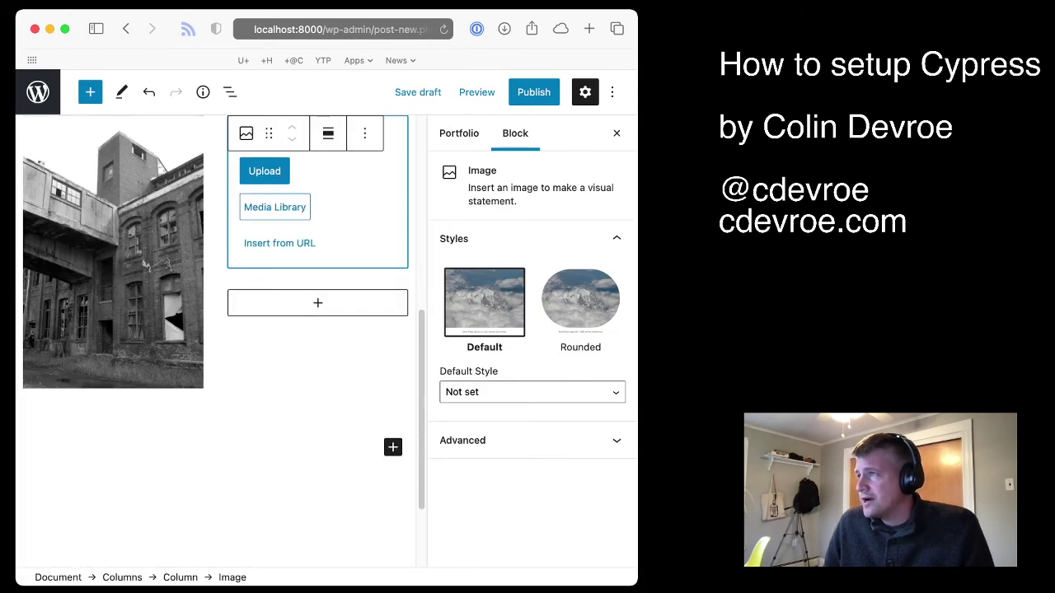
pyautogui.click(276, 205)
pyautogui.click(578, 541)
# Add the paragraph 'Add more text here.' and the excerpt 'Describing the post here.'
pyautogui.click(82, 447)
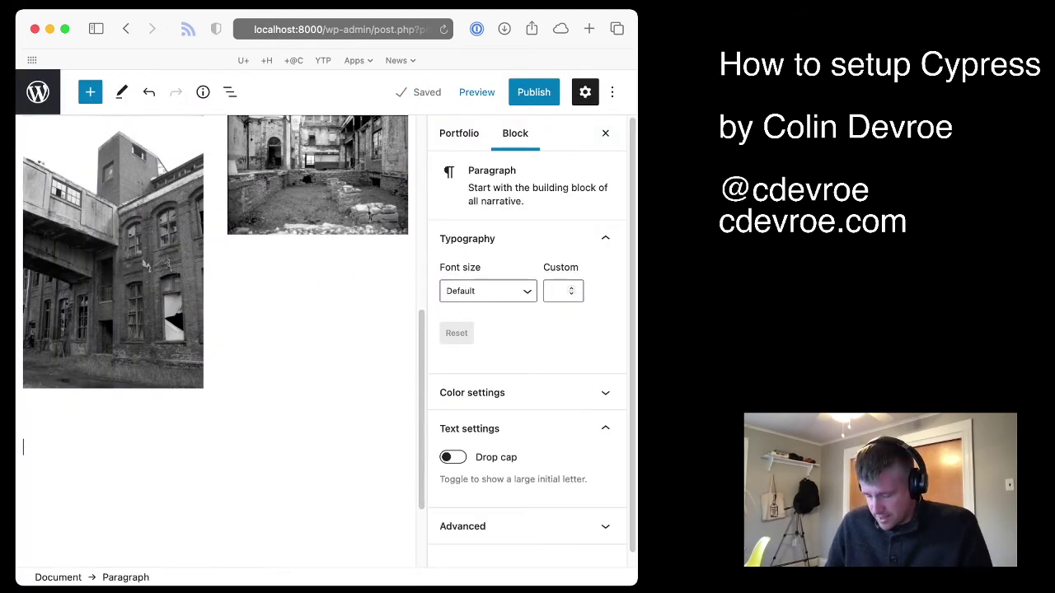
pyautogui.write('Add more text here.')
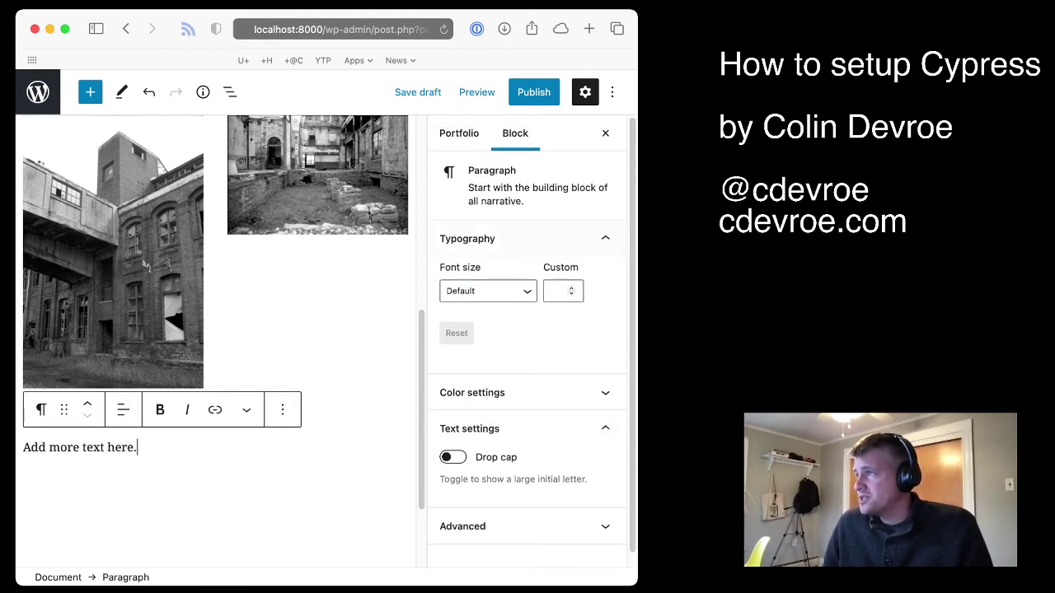
pyautogui.click(459, 133)
pyautogui.scroll(-3, 607, 351)
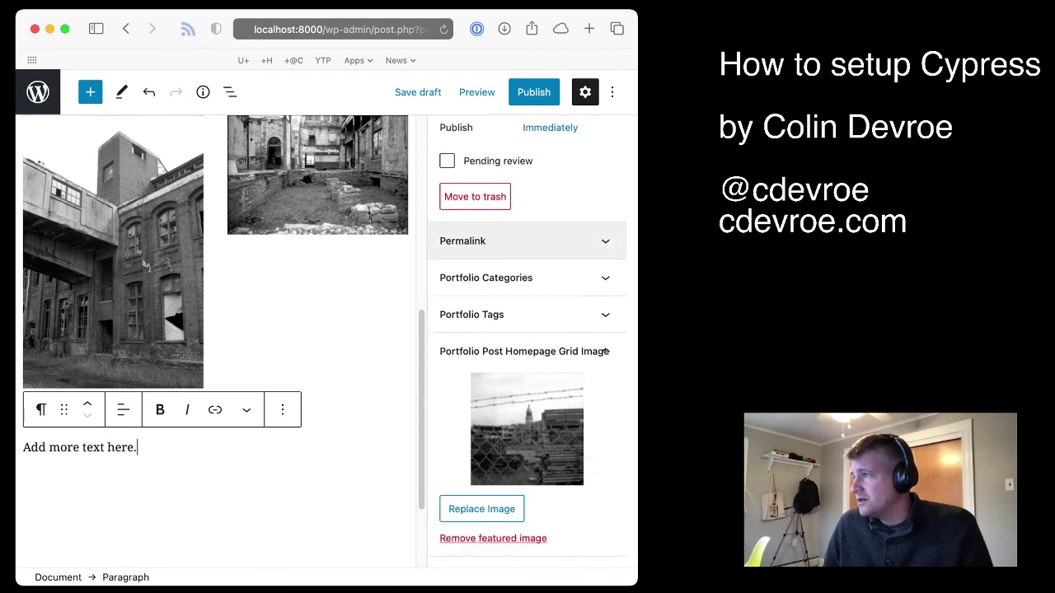
pyautogui.scroll(-5, 528, 241)
pyautogui.click(527, 383)
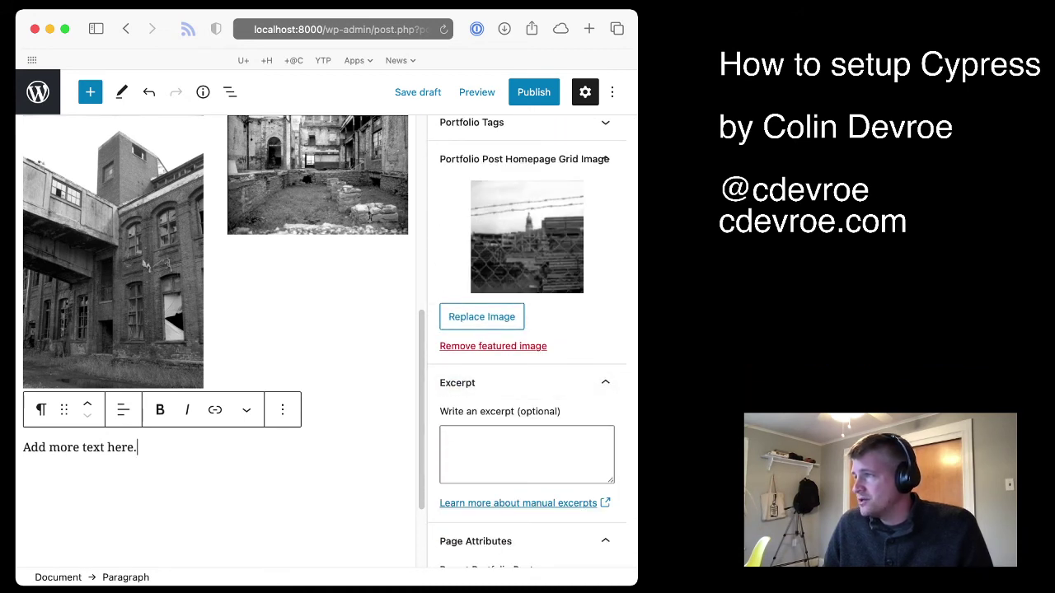
pyautogui.click(526, 453)
pyautogui.write('Describ')
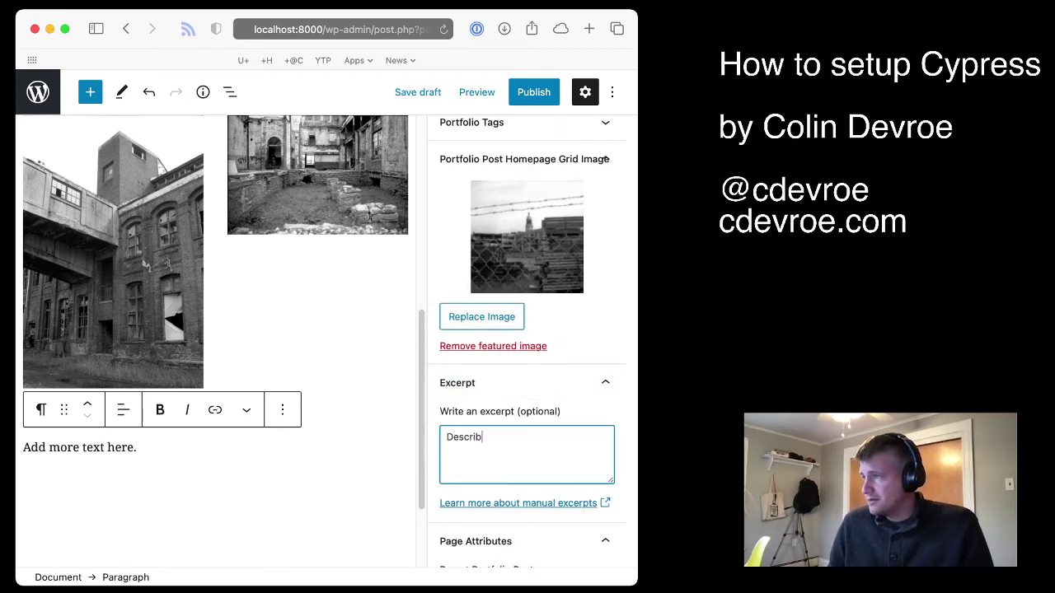
pyautogui.write('ing the post here.')
# Change the URL slug to cool-building and bring up the pre-publish check
pyautogui.scroll(2, 527, 329)
pyautogui.scroll(5, 607, 236)
pyautogui.click(577, 351)
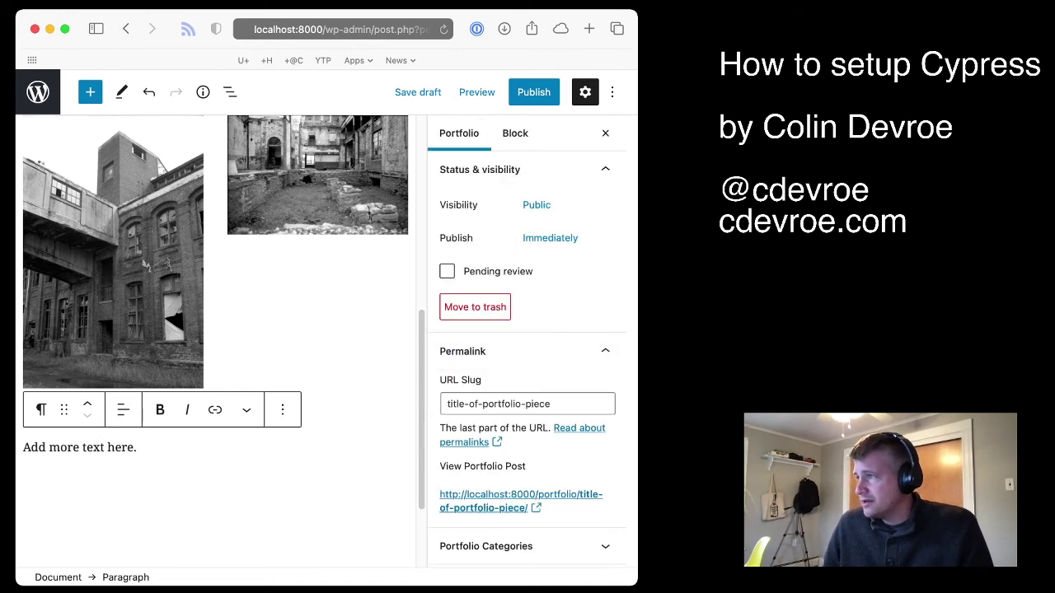
pyautogui.click(551, 404)
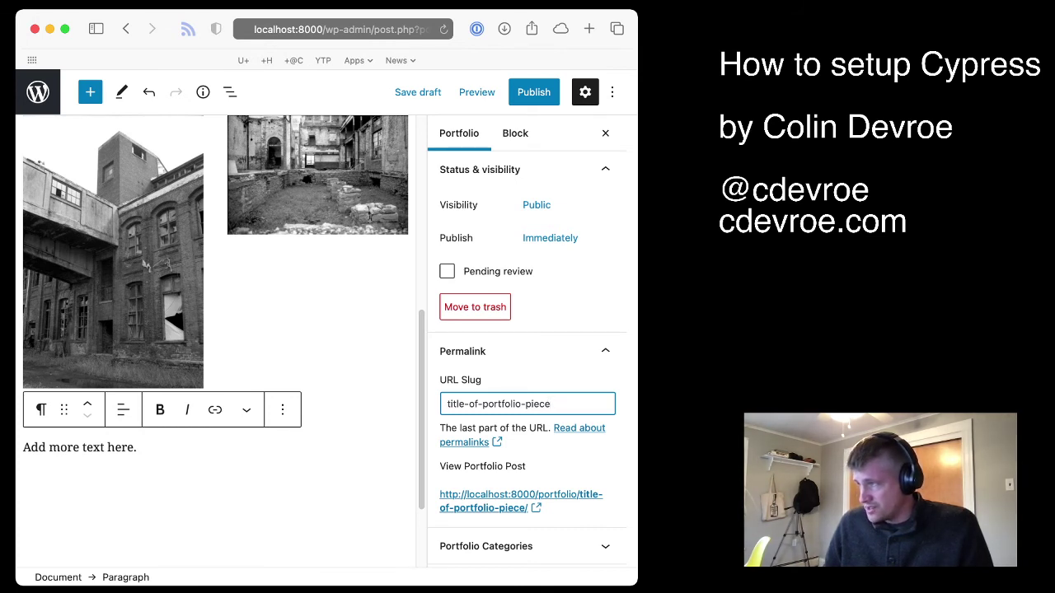
pyautogui.press('super+a')
pyautogui.write('cool')
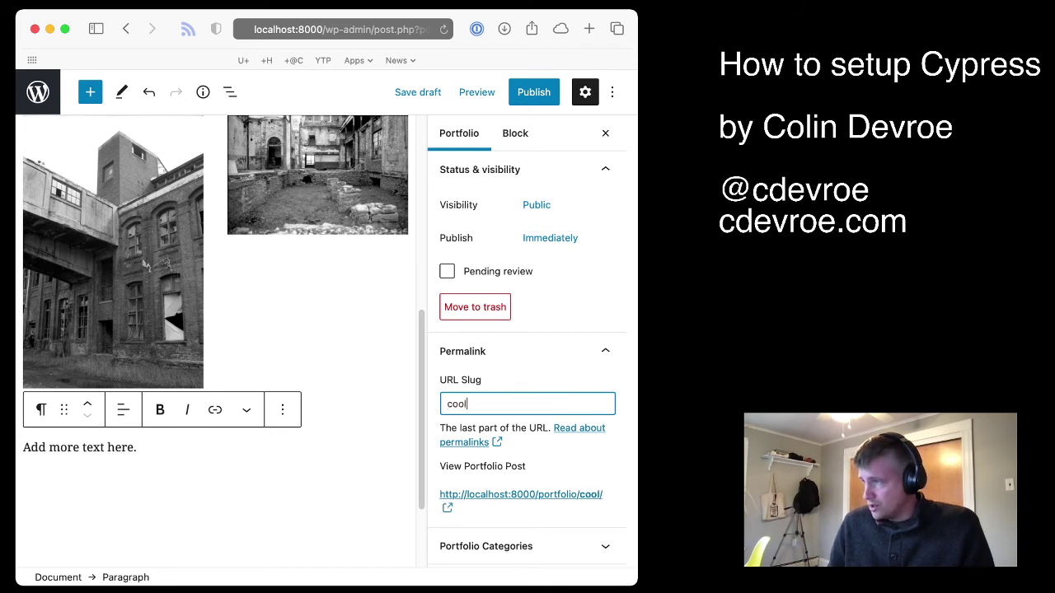
pyautogui.write('-building')
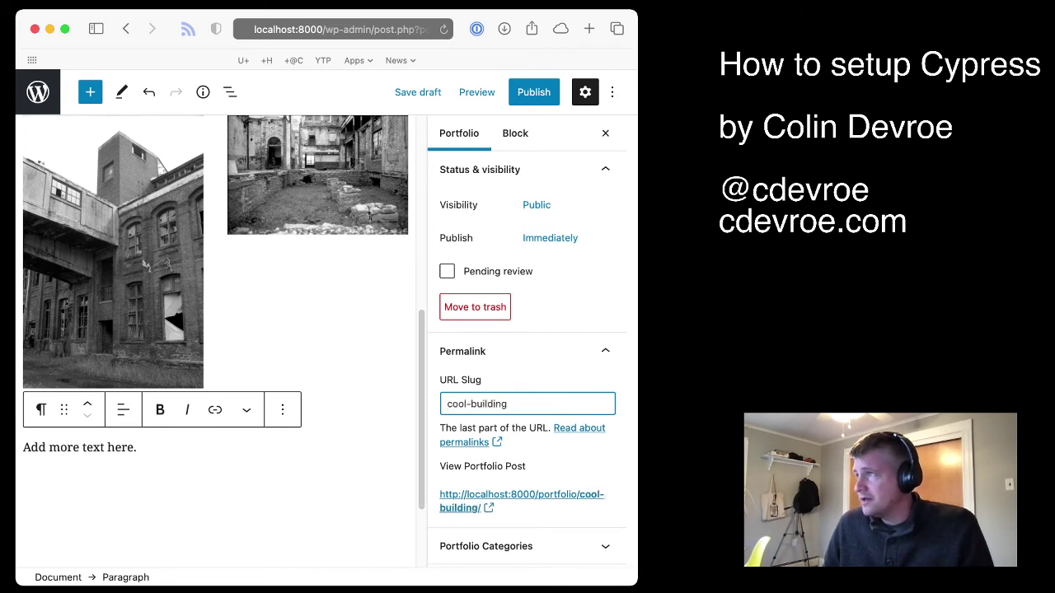
pyautogui.click(533, 91)
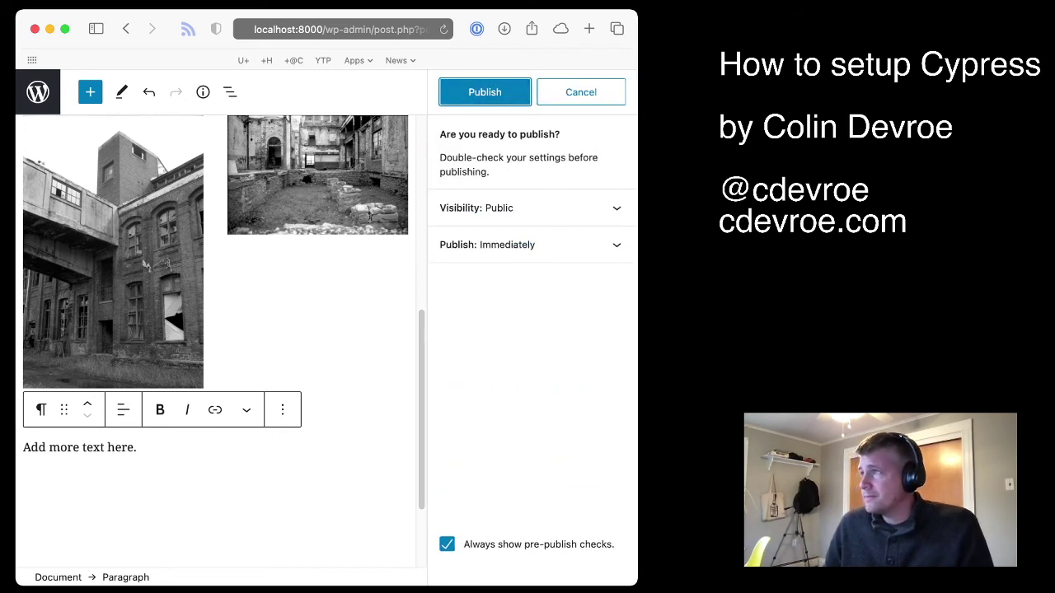
# Publish the portfolio post, then view and scroll through the live cool-building page
pyautogui.click(484, 91)
pyautogui.click(160, 520)
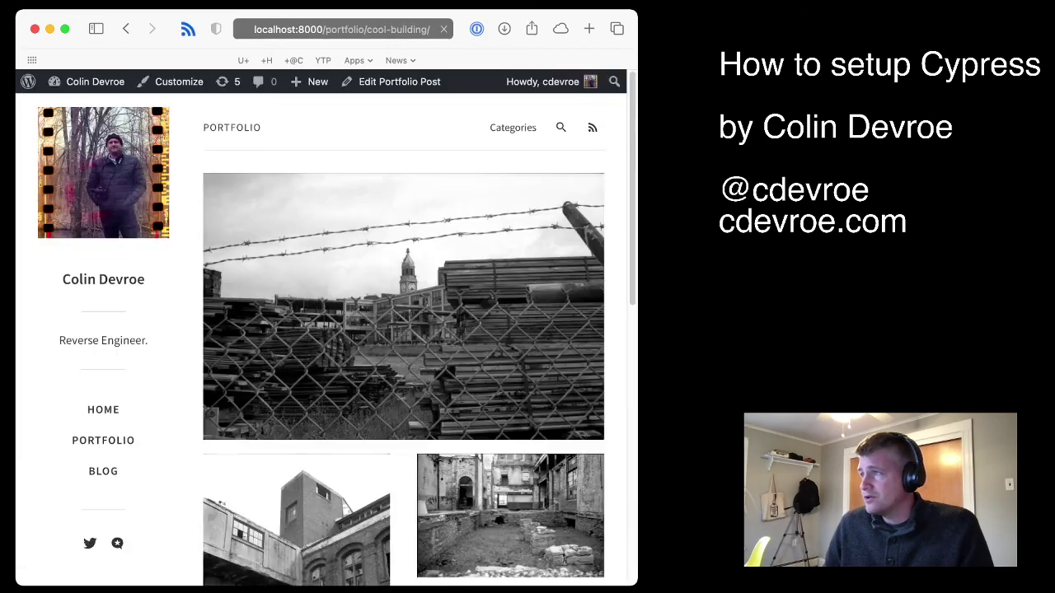
pyautogui.scroll(-6, 404, 338)
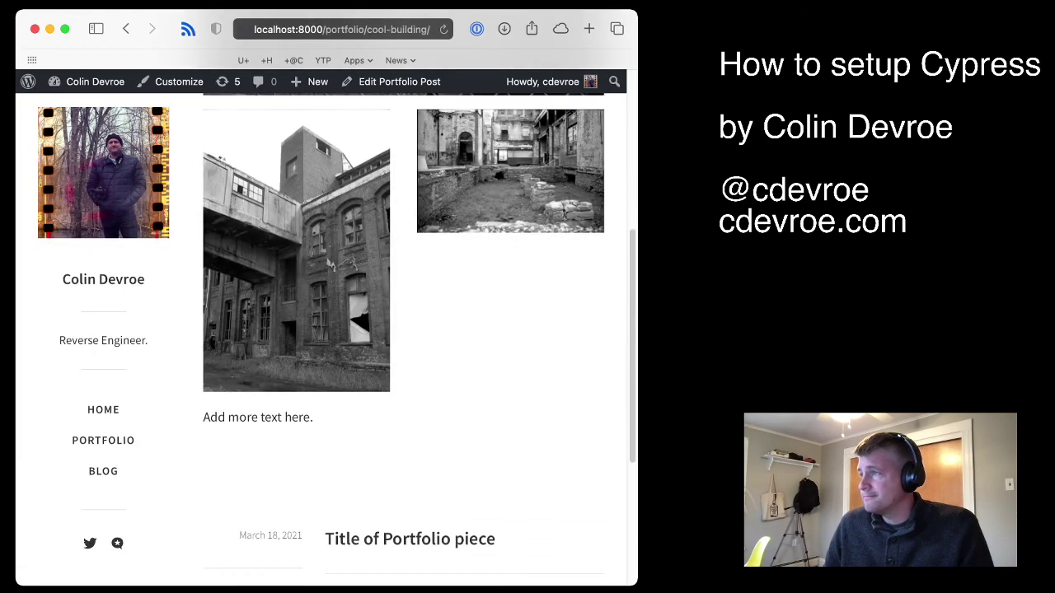
pyautogui.scroll(-3, 403, 338)
pyautogui.scroll(10, 404, 338)
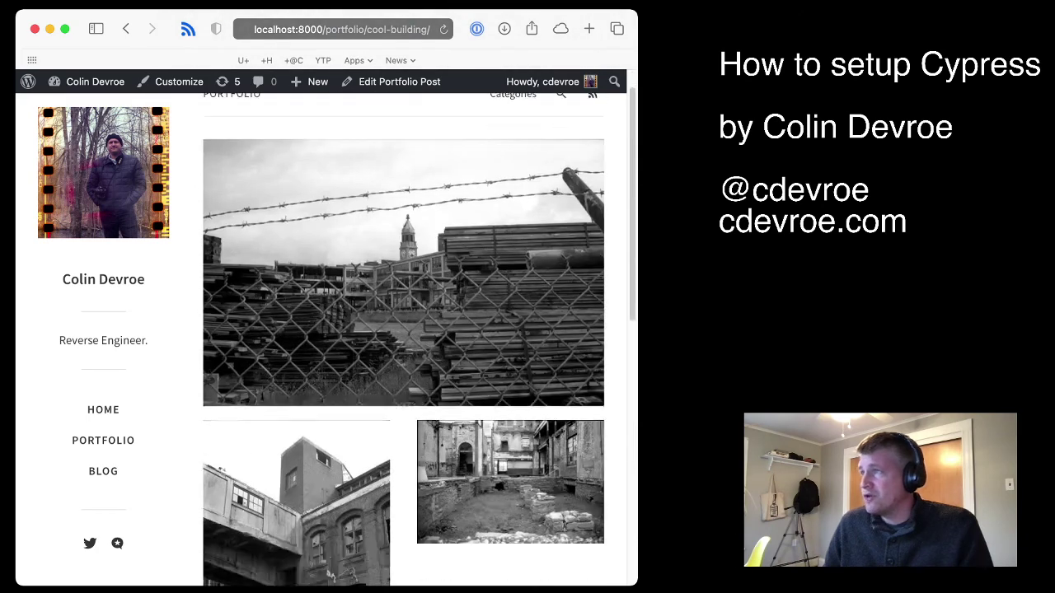
pyautogui.scroll(1, 404, 338)
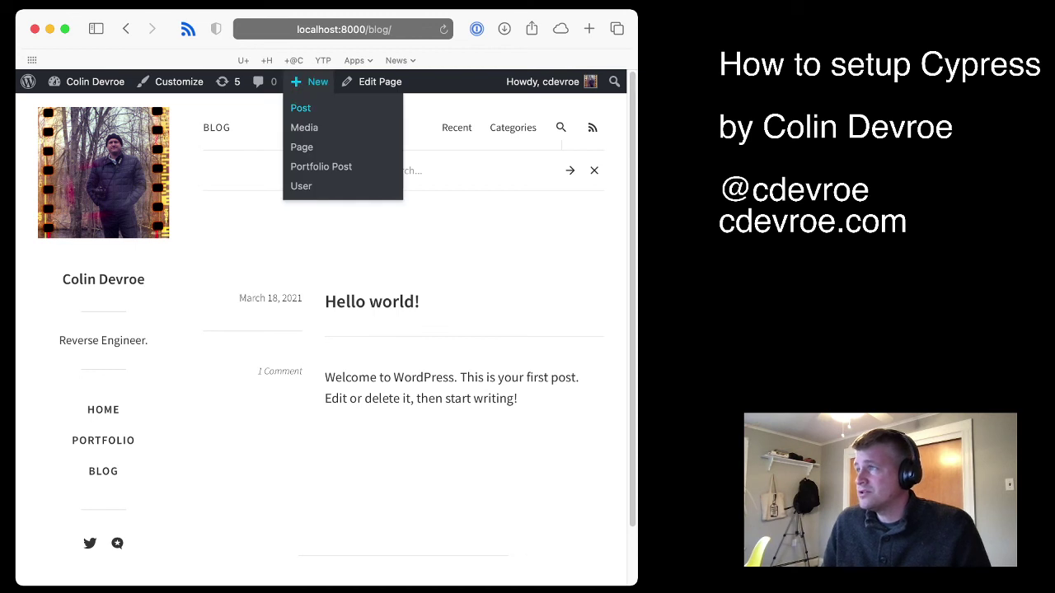
# Create a new page titled 'About me' with the line 'Hi I am Colin.'
pyautogui.click(302, 147)
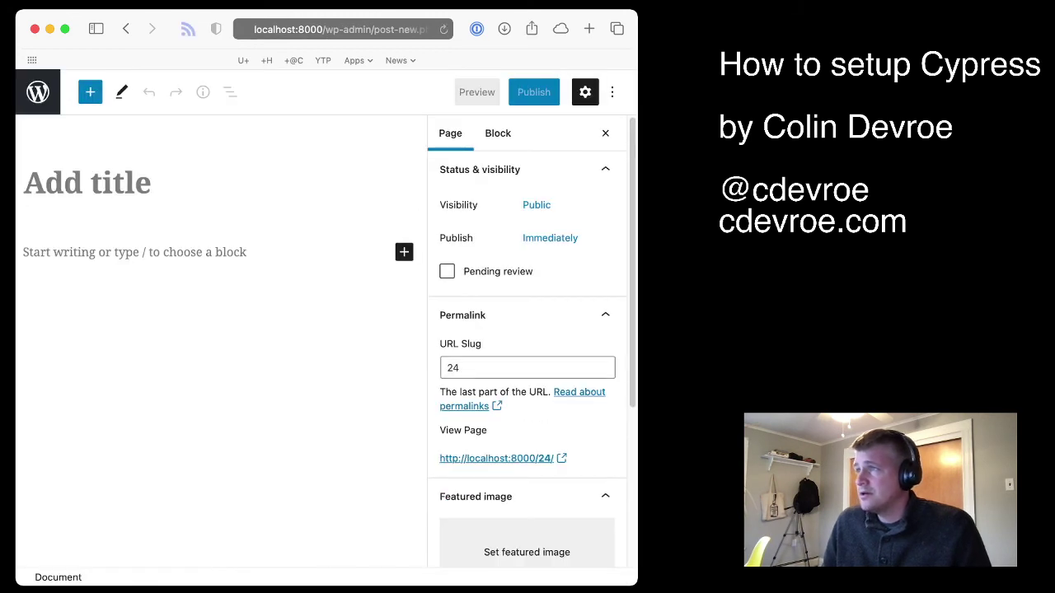
pyautogui.write('About me')
pyautogui.press('Return')
pyautogui.write('Hi I am Colin.')
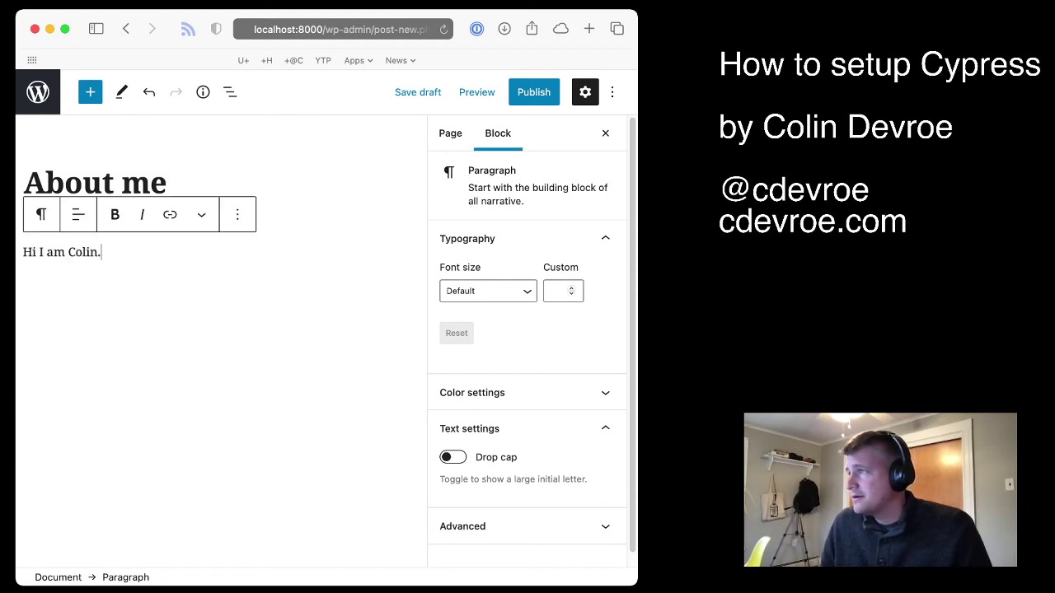
# Set the page slug to 'about', publish it, and view the live page
pyautogui.click(450, 133)
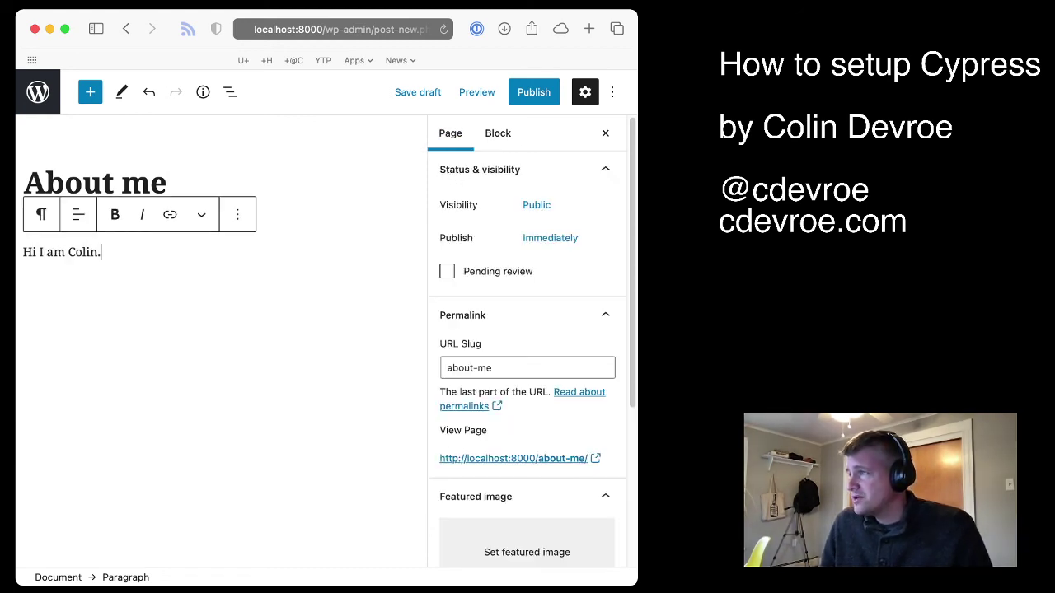
pyautogui.click(494, 368)
pyautogui.press('BackSpace')
pyautogui.press('BackSpace')
pyautogui.press('BackSpace')
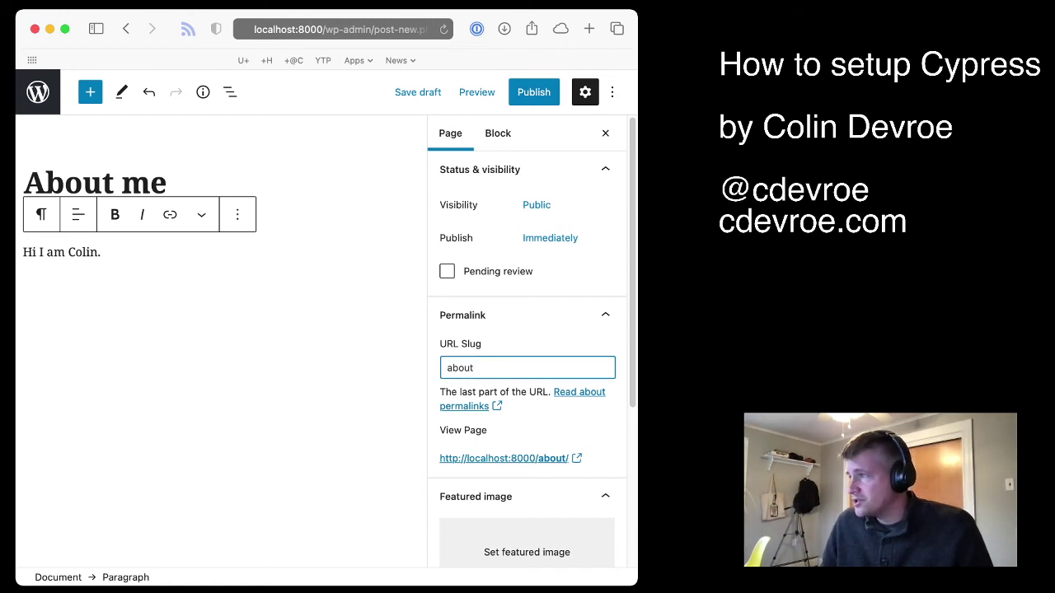
pyautogui.click(534, 91)
pyautogui.click(486, 91)
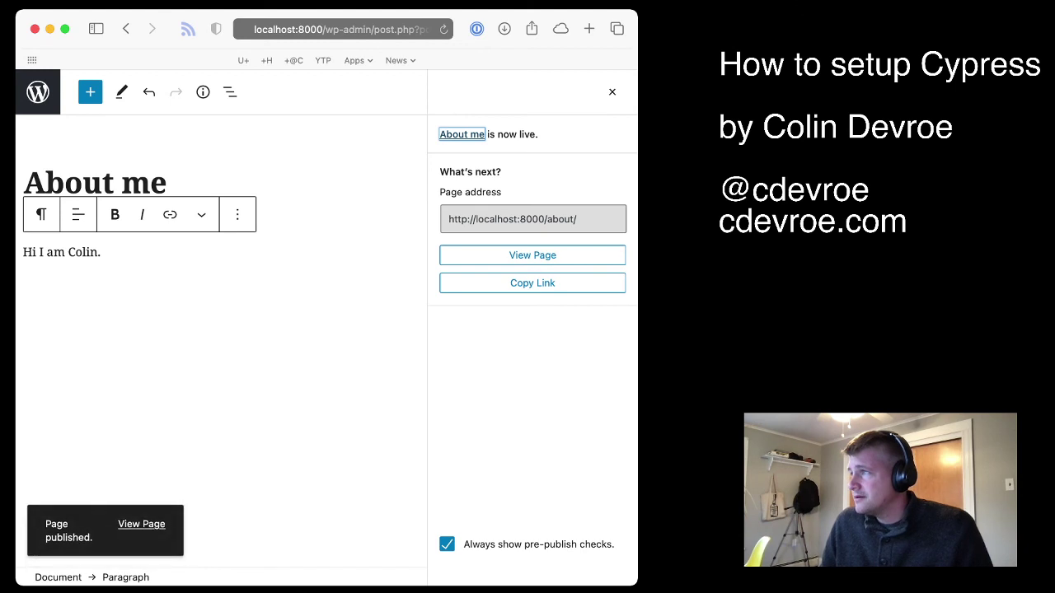
pyautogui.click(533, 255)
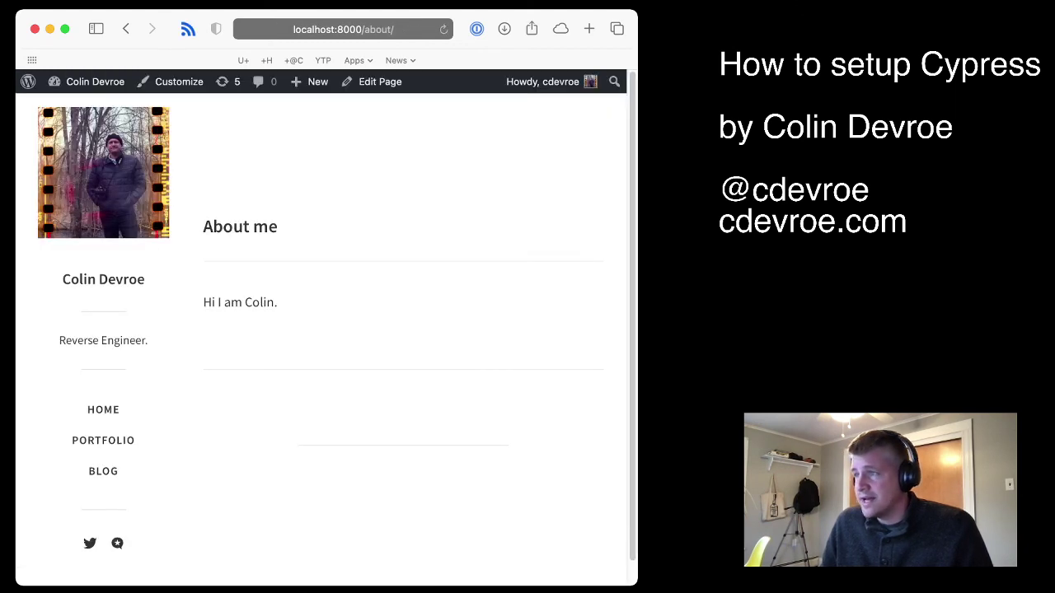
pyautogui.press('super+r')
# Add the About me page to the Primary Menu in Appearance > Menus
pyautogui.moveTo(67, 128)
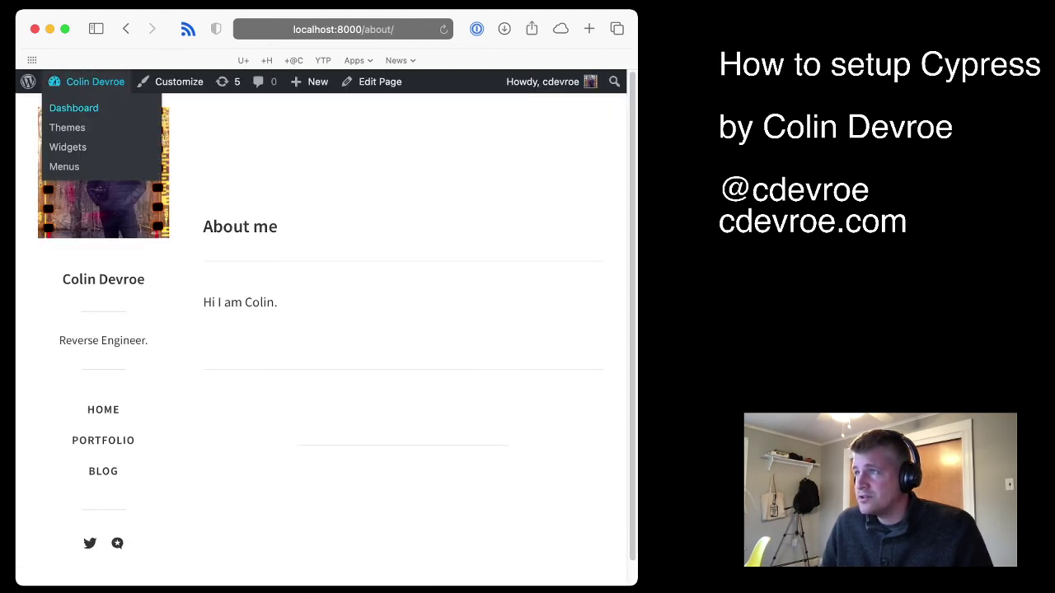
pyautogui.click(64, 166)
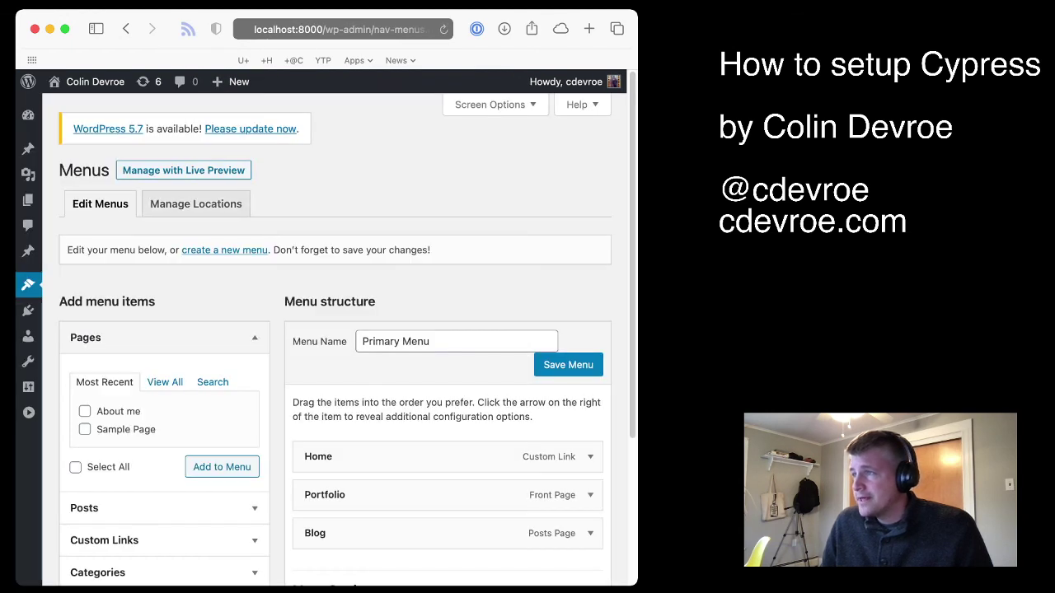
pyautogui.click(84, 411)
pyautogui.click(222, 466)
pyautogui.scroll(-3, 347, 330)
# Change the menu item's navigation label to 'About' and save the menu
pyautogui.click(590, 394)
pyautogui.click(444, 445)
pyautogui.press('BackSpace')
pyautogui.press('BackSpace')
pyautogui.press('BackSpace')
pyautogui.press('BackSpace')
pyautogui.write('t')
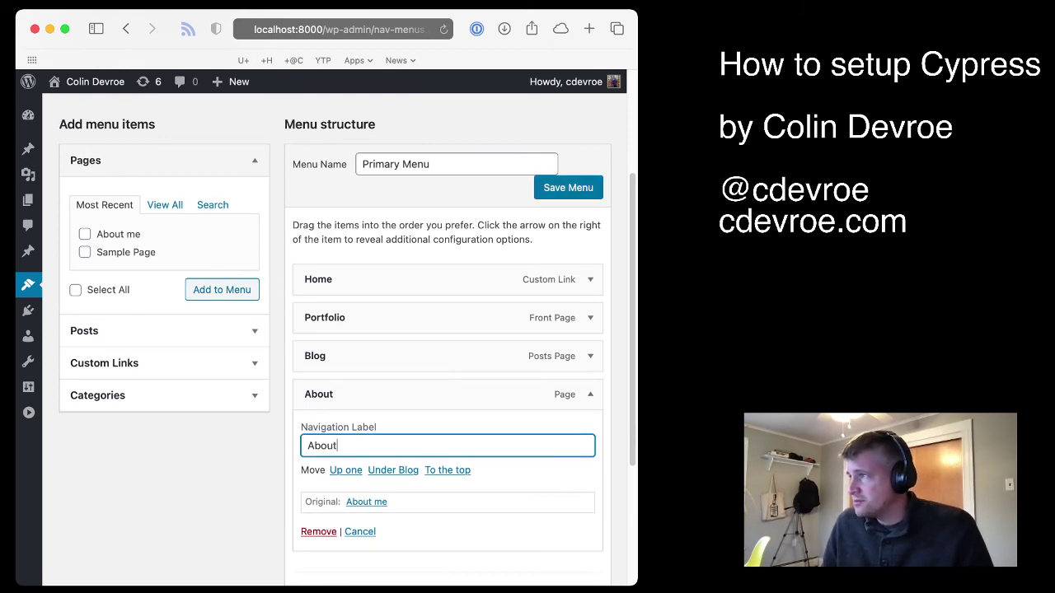
pyautogui.press('Return')
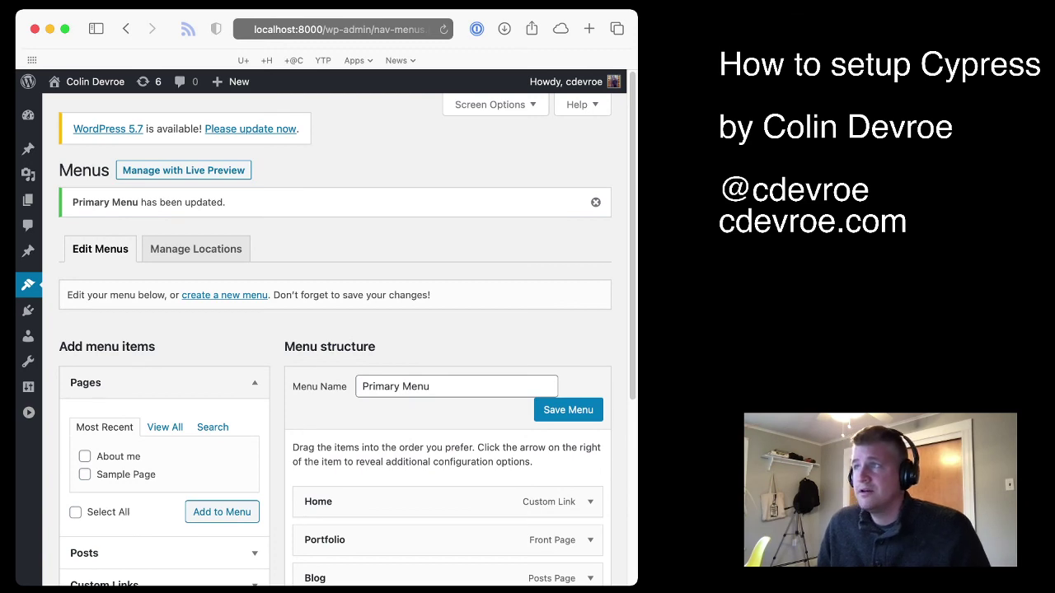
# Visit the live front page and open the portfolio post from its thumbnail
pyautogui.moveTo(91, 82)
pyautogui.click(69, 108)
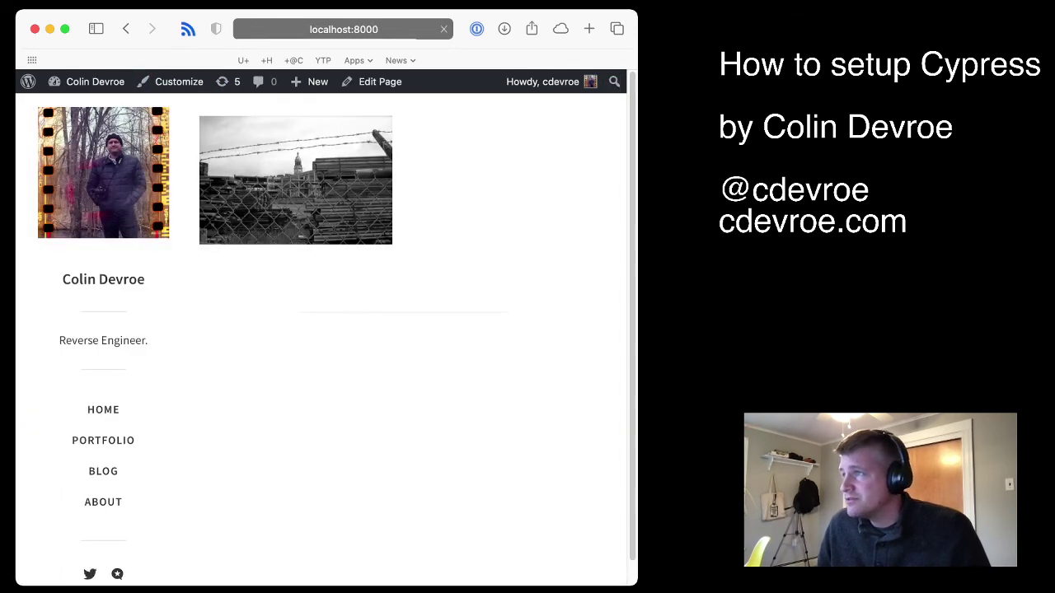
pyautogui.click(294, 176)
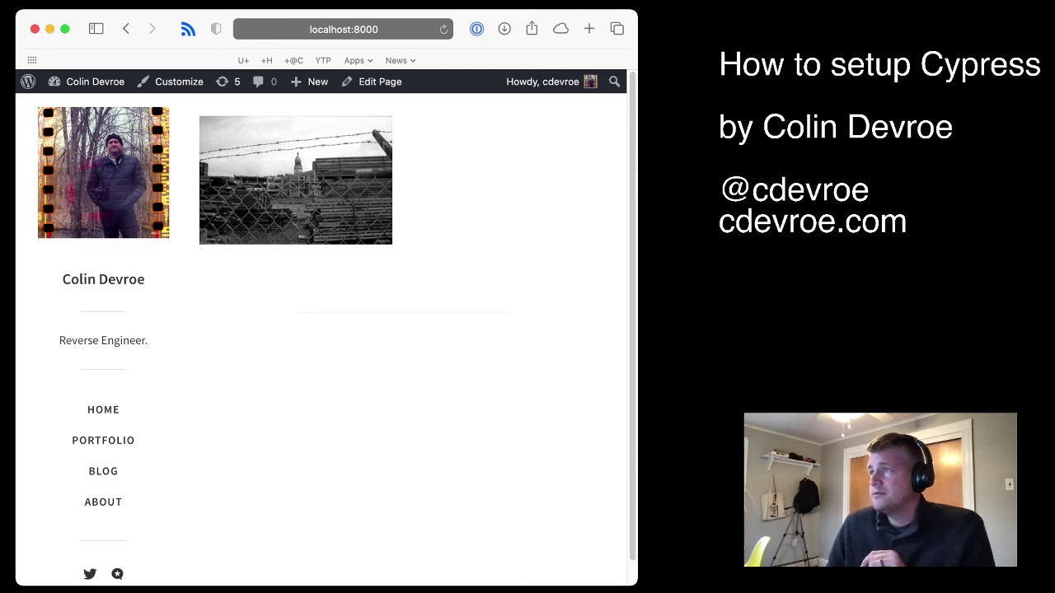
pyautogui.click(295, 185)
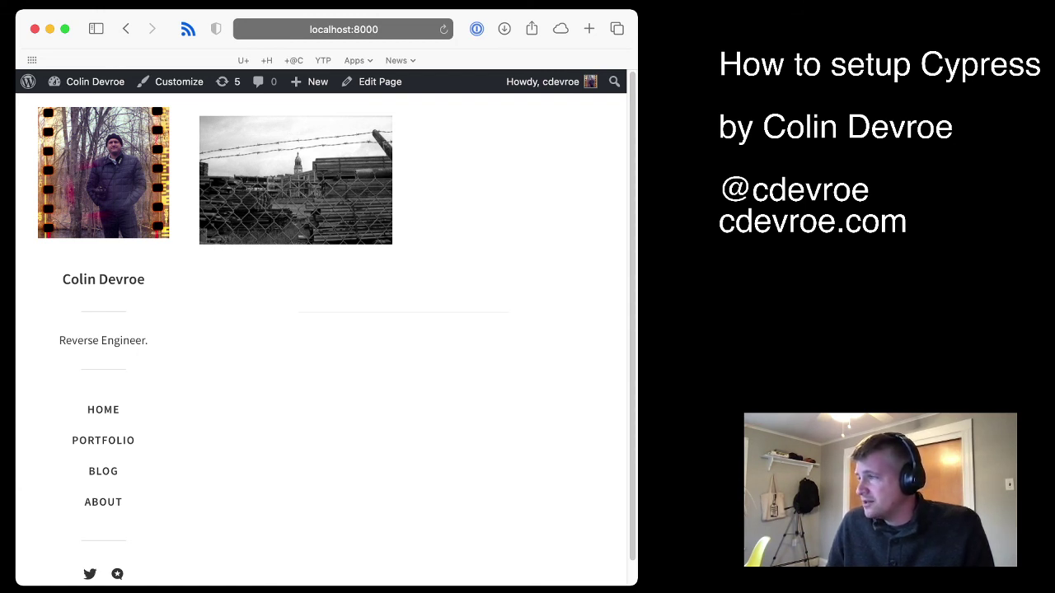
pyautogui.press('super+Tab')
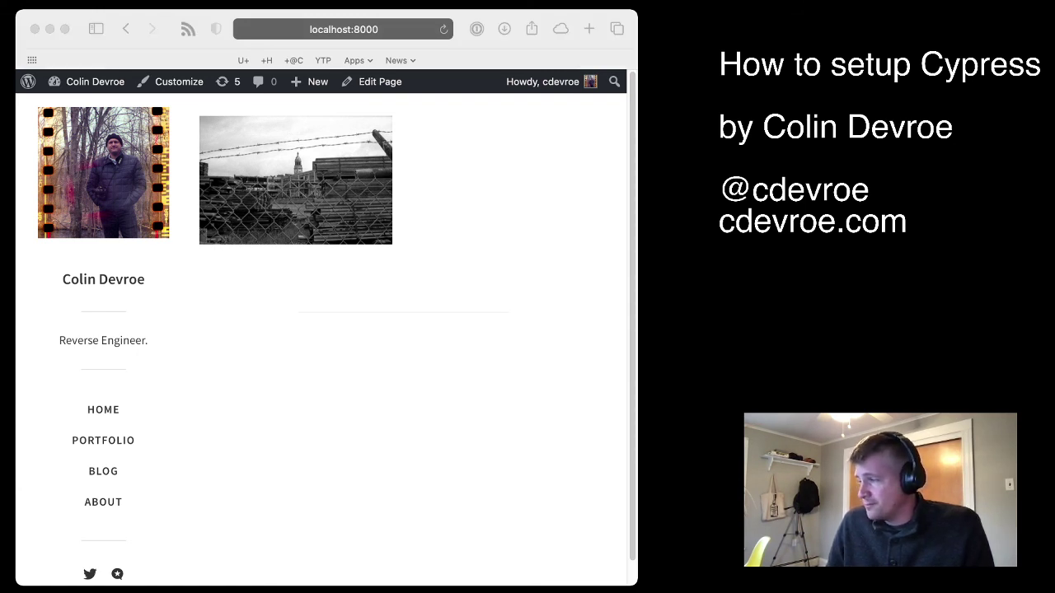